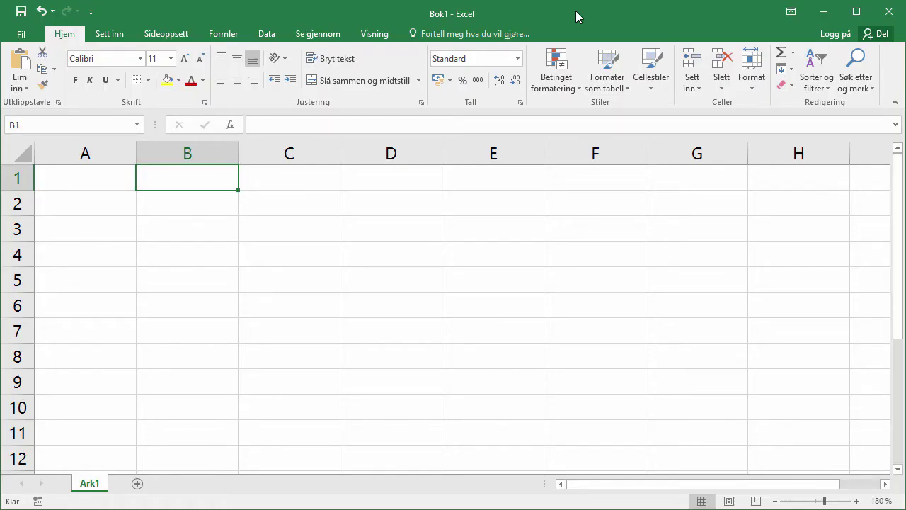
Step: Enter the title 'Collatz' formodning' in B1 and the three numbered Collatz rules in B3, B4 and B5
type("Collatz' formodning")
key("Return")
key("Return")
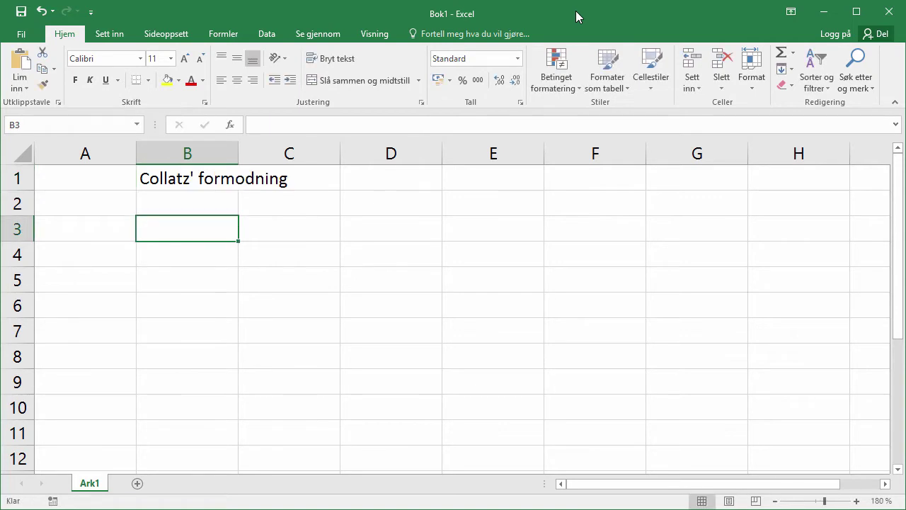
type("1)")
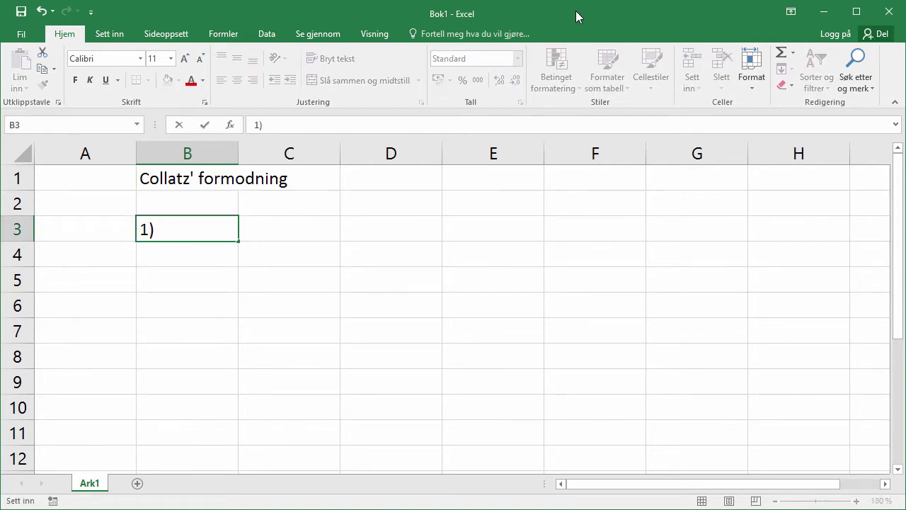
type(" Velg et hvilket som helst positivt heltall")
key("Return")
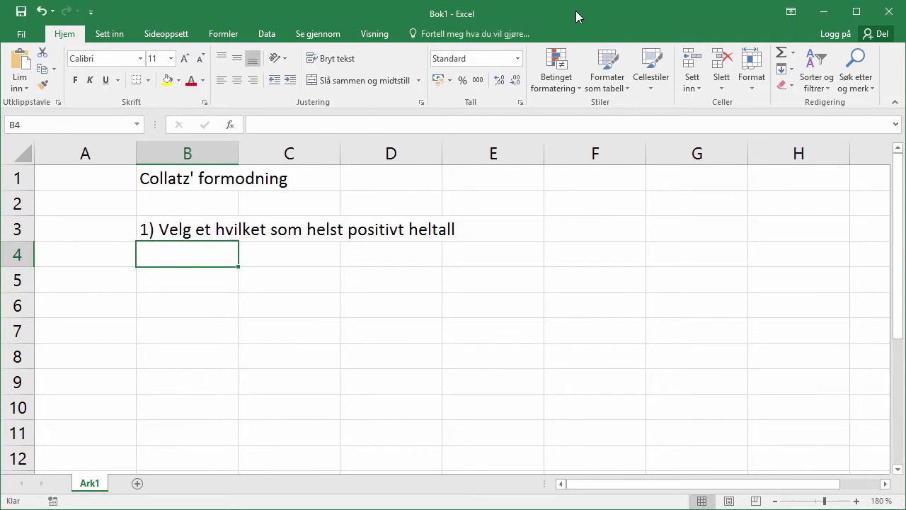
type("2) ")
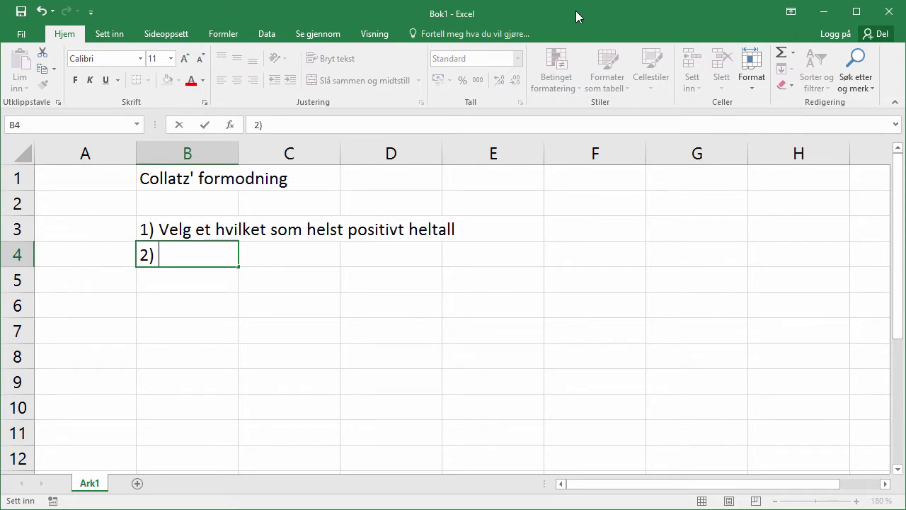
type("Hvis tallet et et partall")
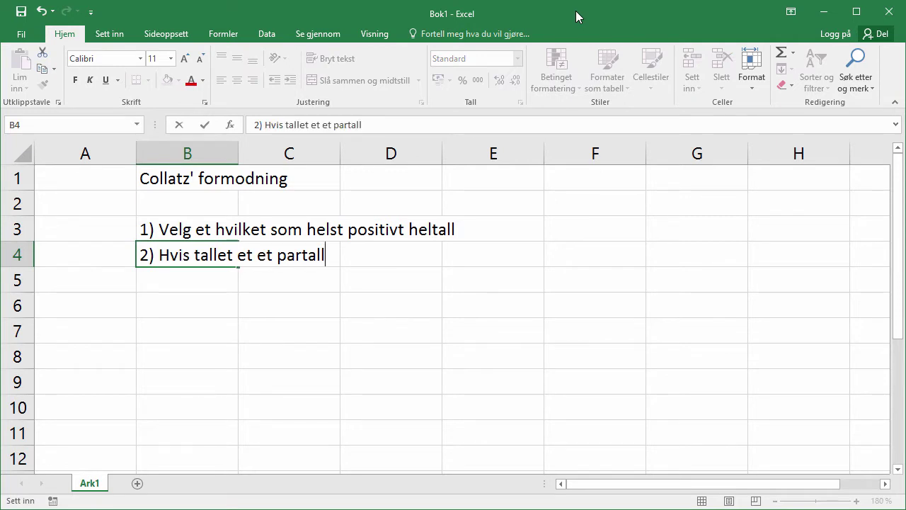
type(", del det på 2")
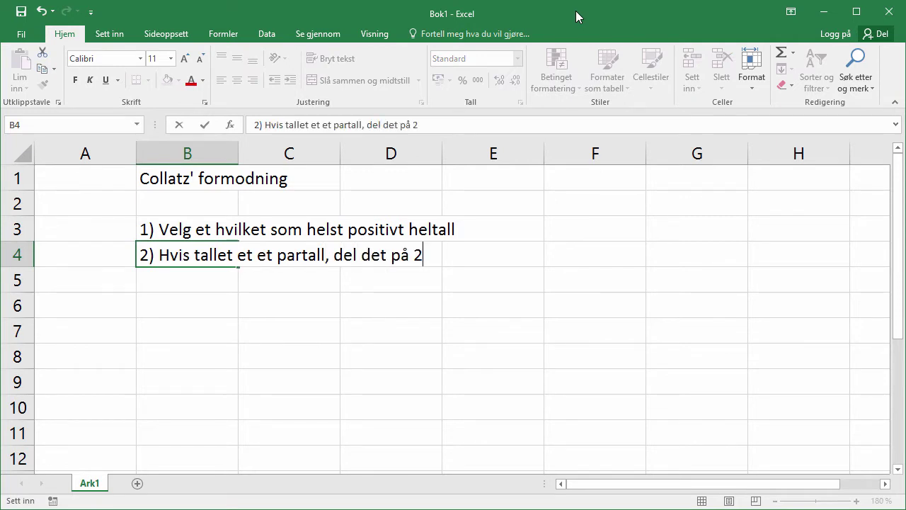
key("Return")
type("3) ")
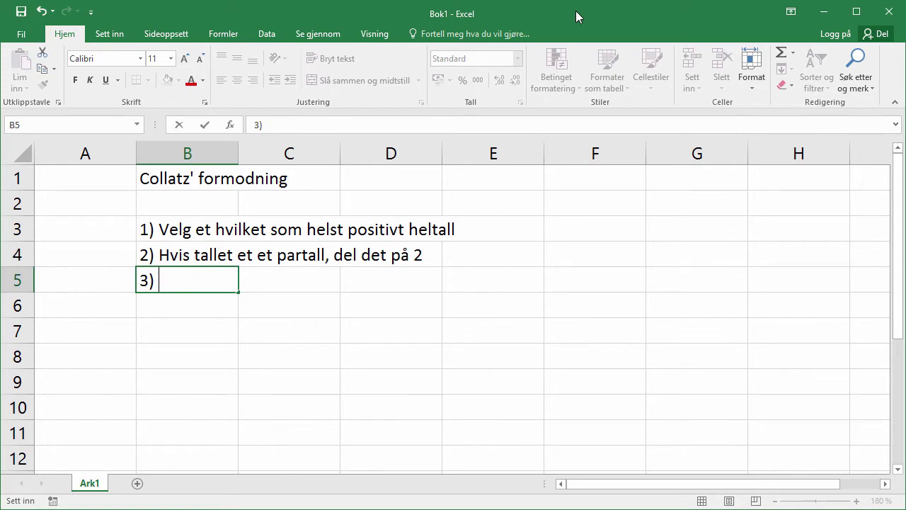
type("Hvis tallet er et oddetall, ")
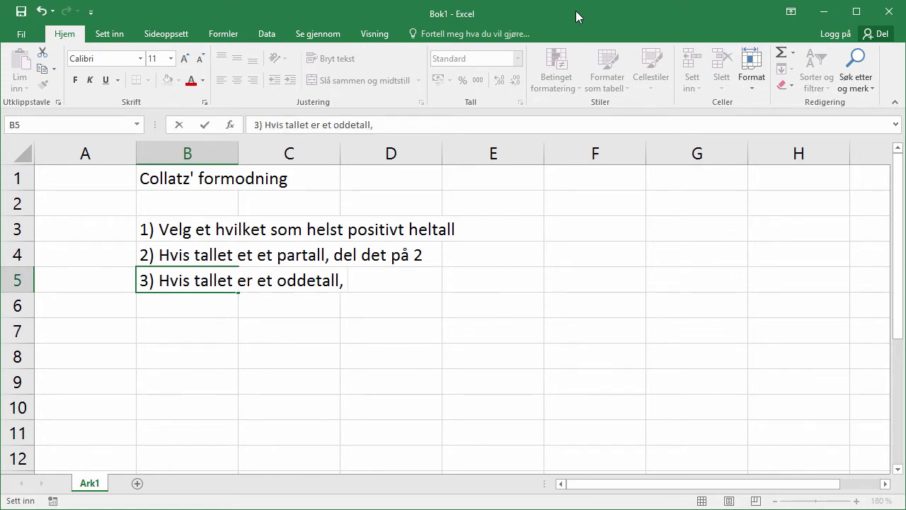
type("gang det med 3 og pluss på 1")
key("Return")
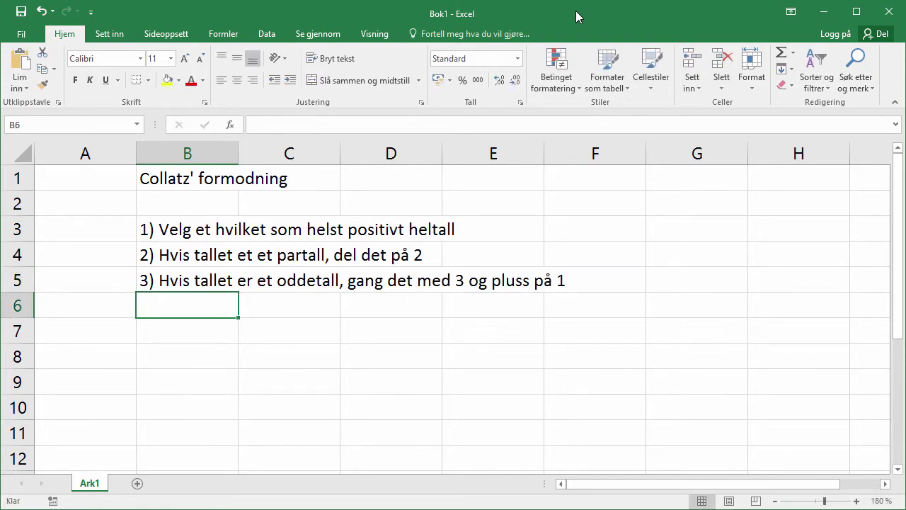
key("Return")
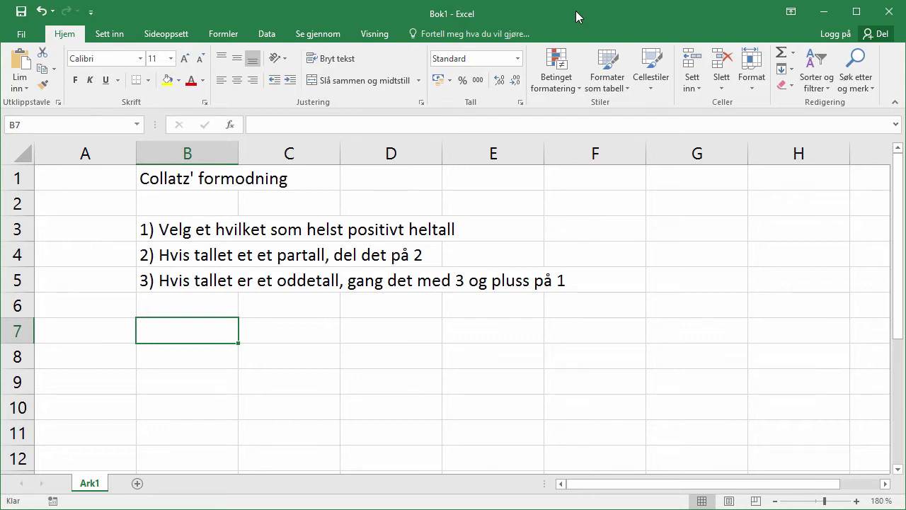
Step: Type 'Fortsetter du lenge nok, ender du garantert på 1. (Ikke bevist!)' into B7
type("Fortsetter du lenge nok, ender du garantert på 1.")
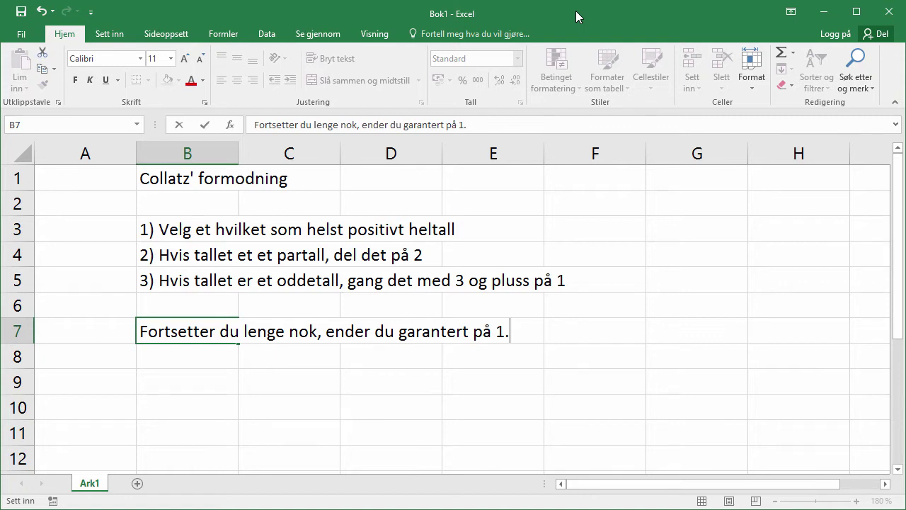
type(" (Ikke bevist!)")
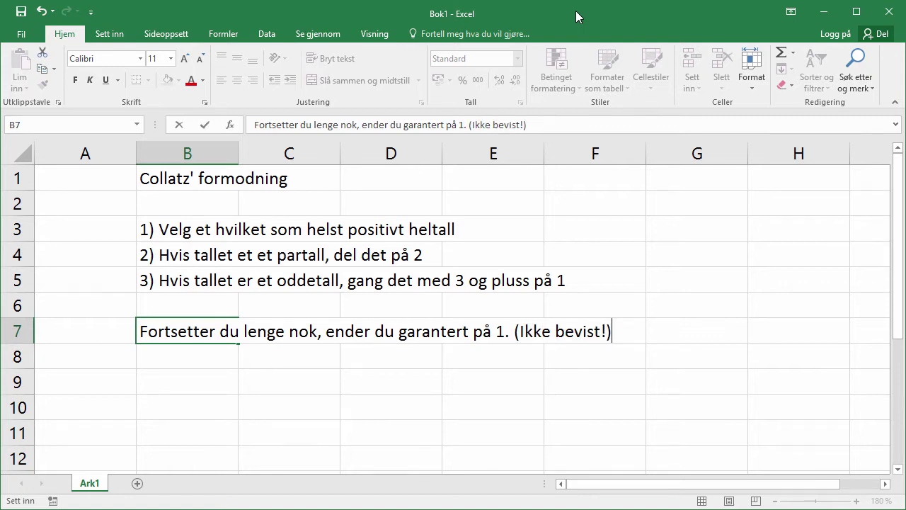
key("Return")
key("Return")
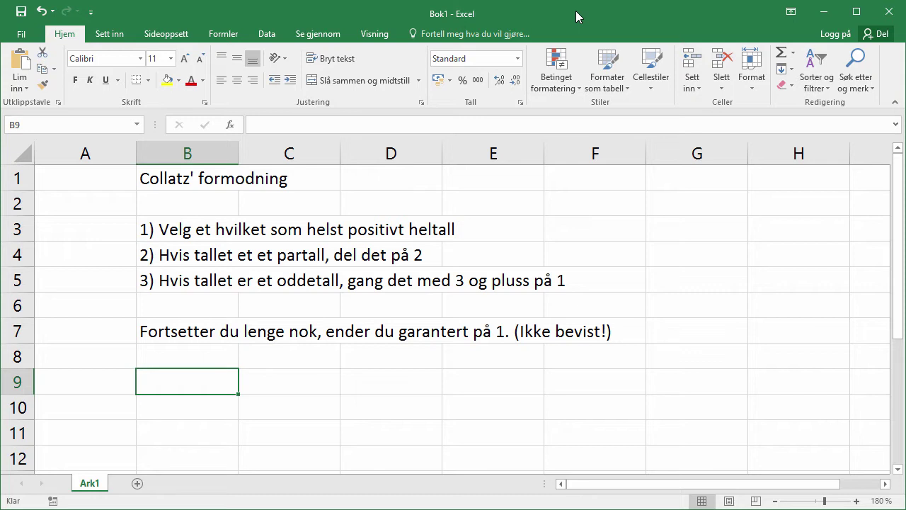
Step: Enter the first sequence values 6, 3, 10 and 5 in B9:B12
type("6")
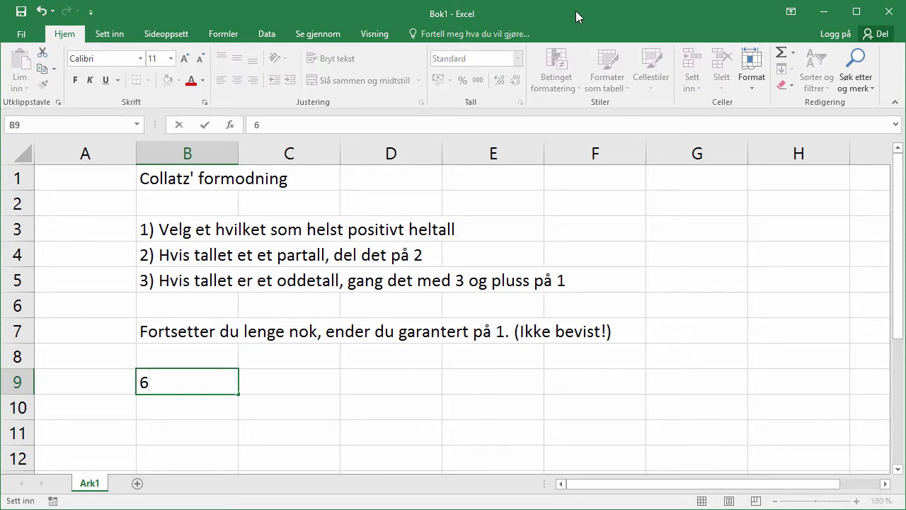
key("Return")
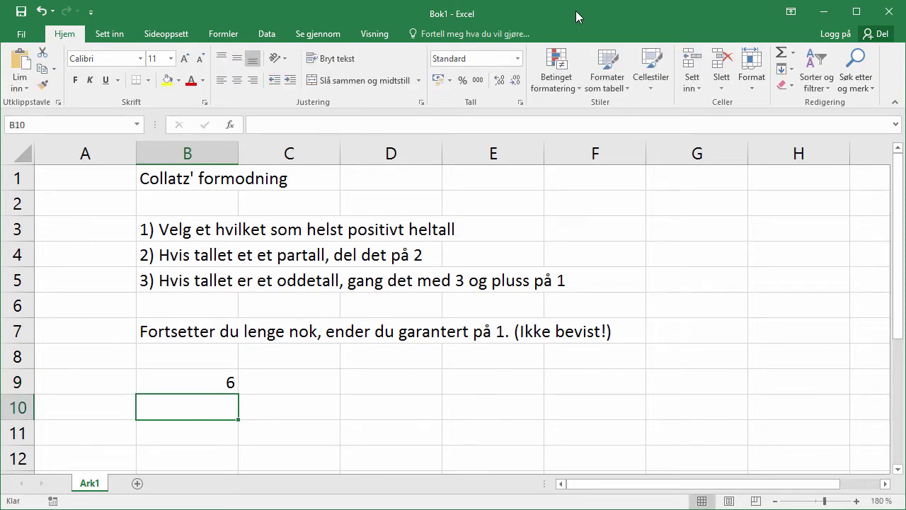
type("3")
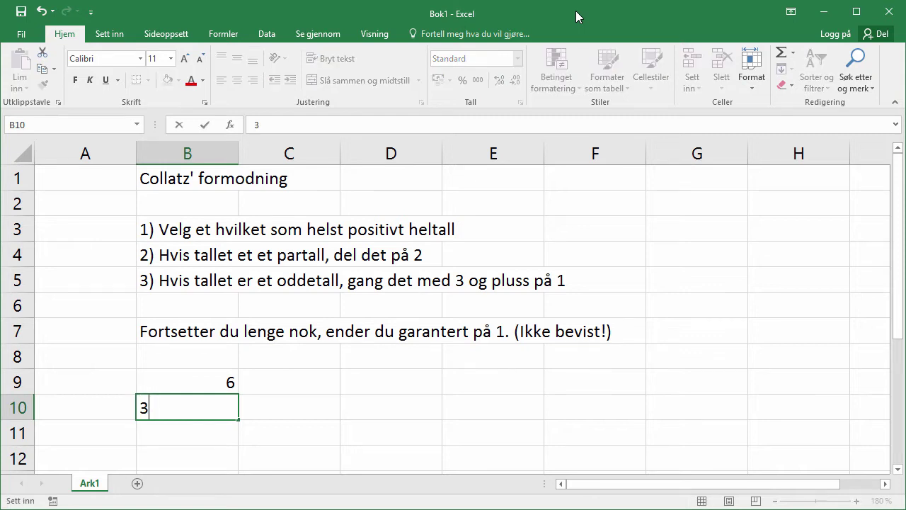
key("Return")
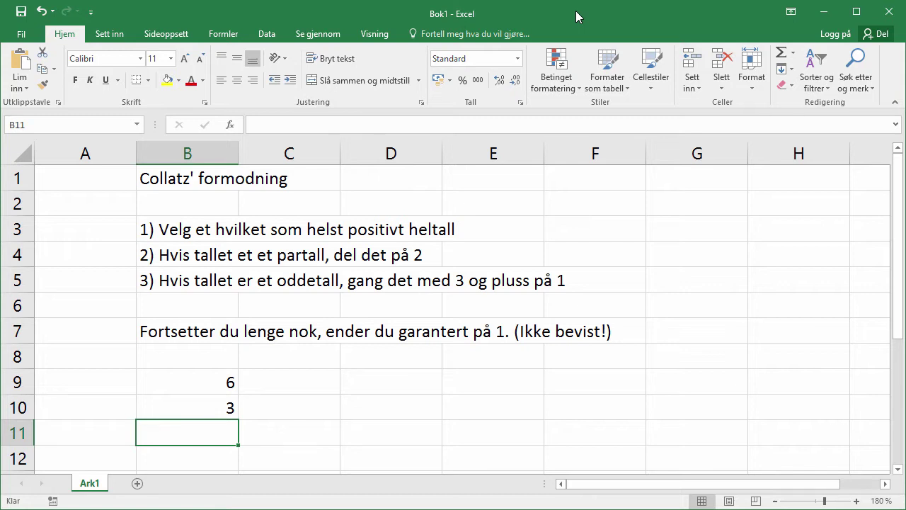
type("10")
key("Return")
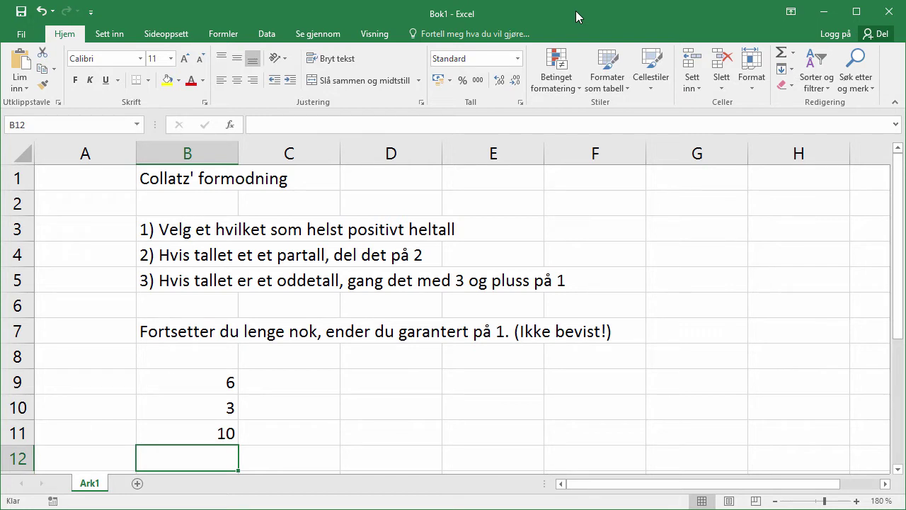
type("5")
key("Return")
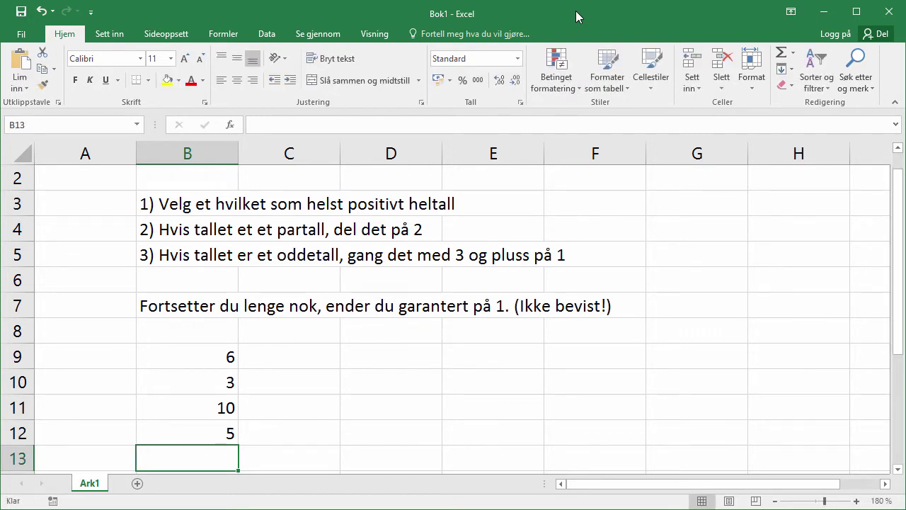
Step: Continue the sequence with 16, 8, 4, 2 and 1 in B13:B17
type("16")
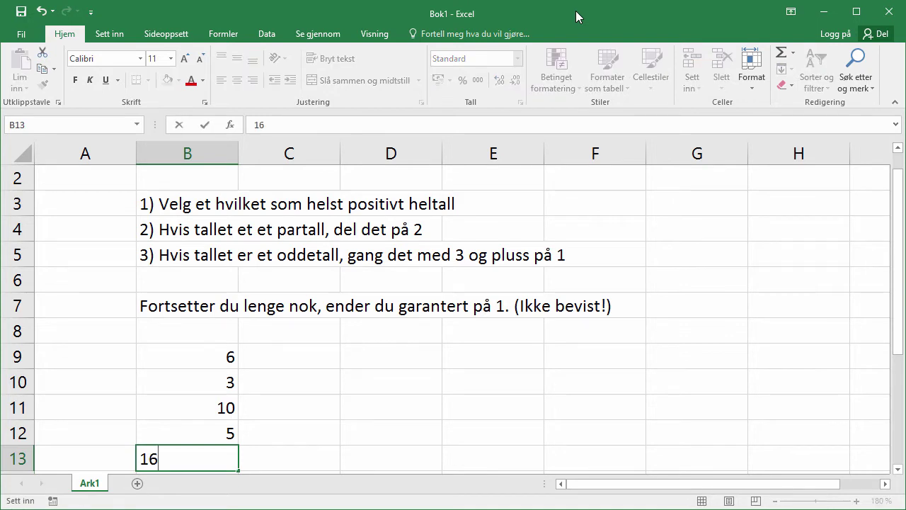
key("Return")
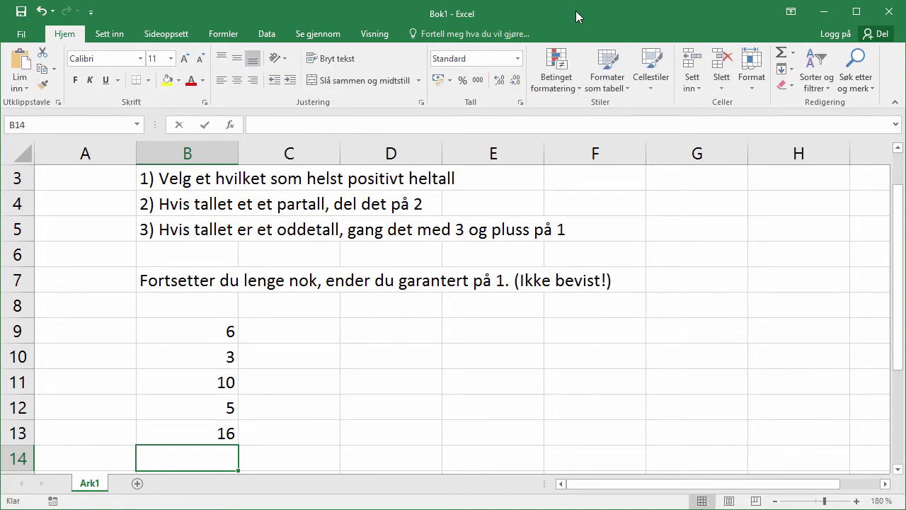
type("8")
key("Return")
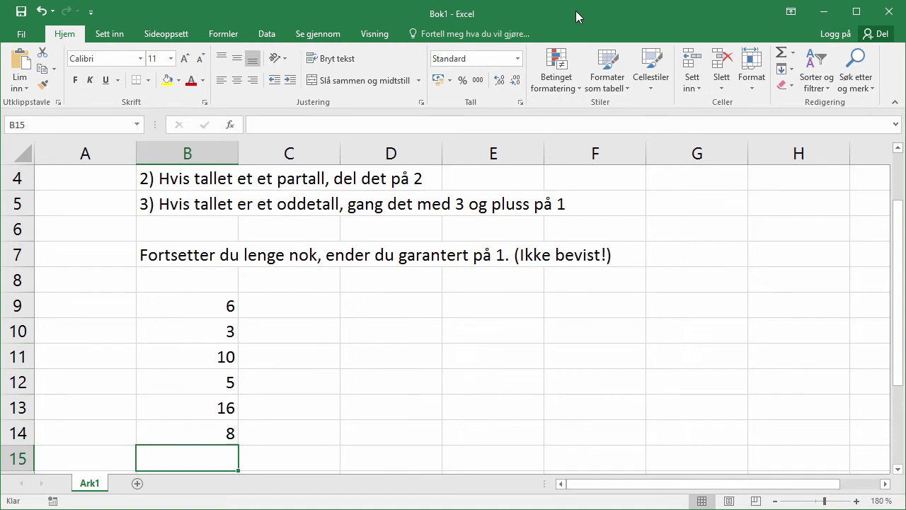
type("4")
key("Return")
type("2")
key("Return")
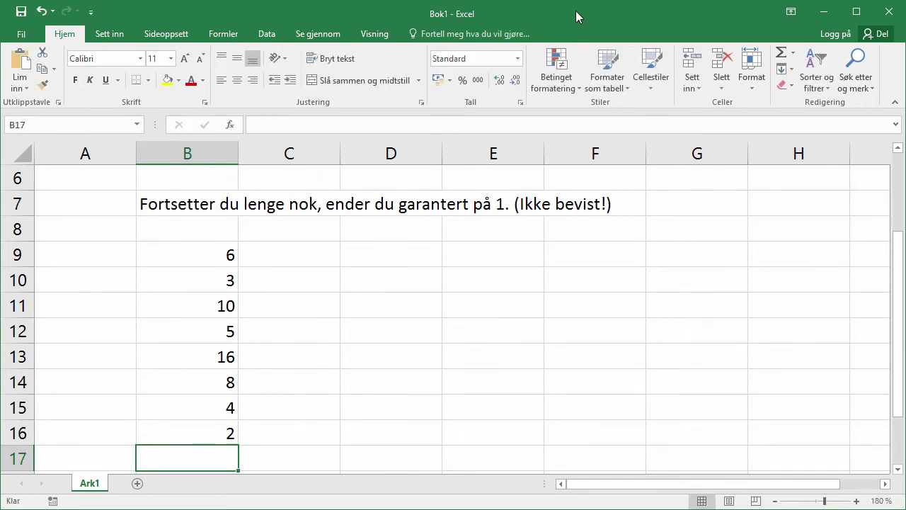
type("1")
key("Return")
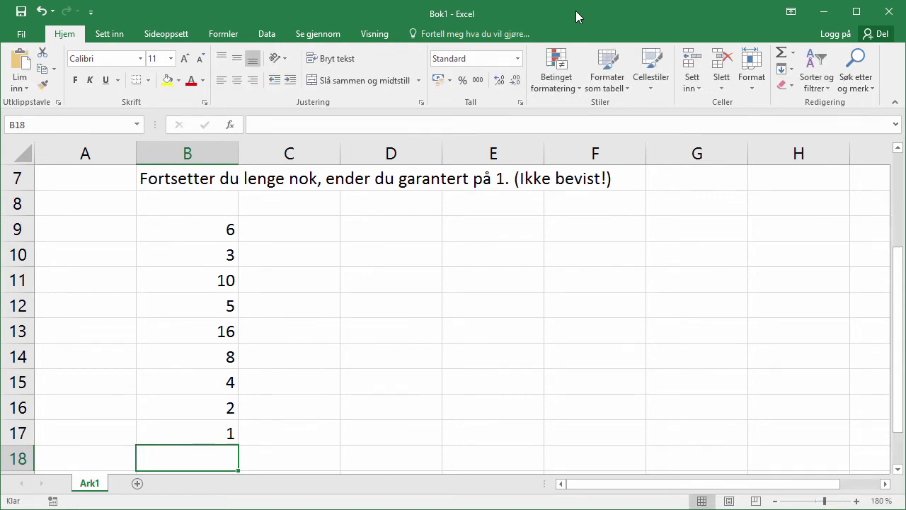
key("Up")
key("Up")
key("Up")
key("Up")
key("Up")
key("Up")
key("Up")
key("Up")
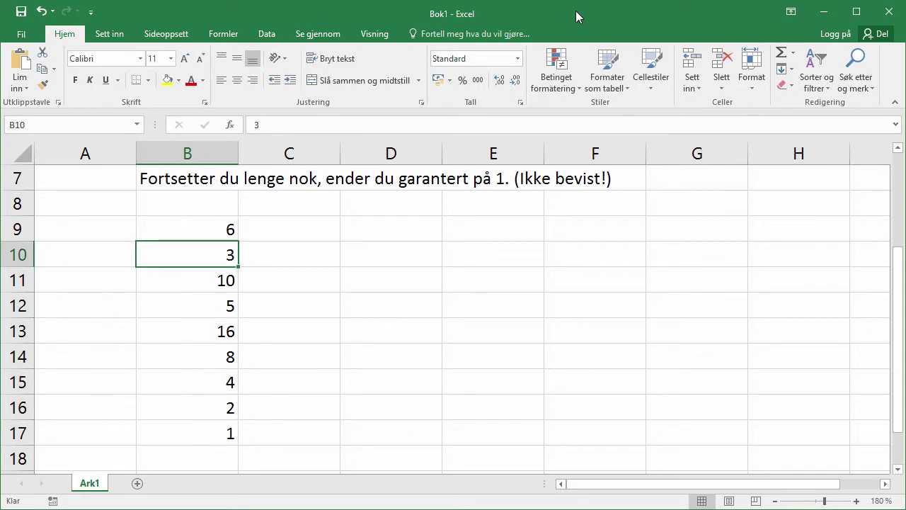
key("Up")
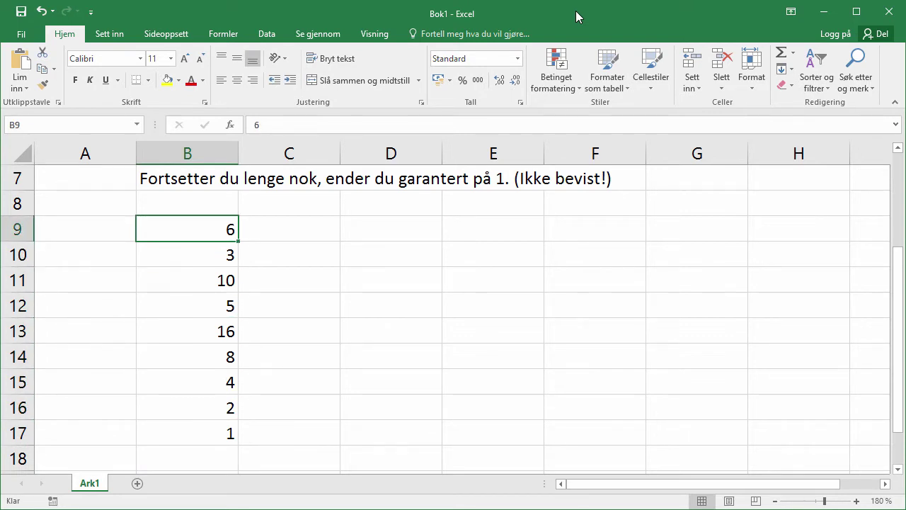
Step: Step through the sequence values in B9:B17 to review them
key("Down")
key("Down")
key("Down")
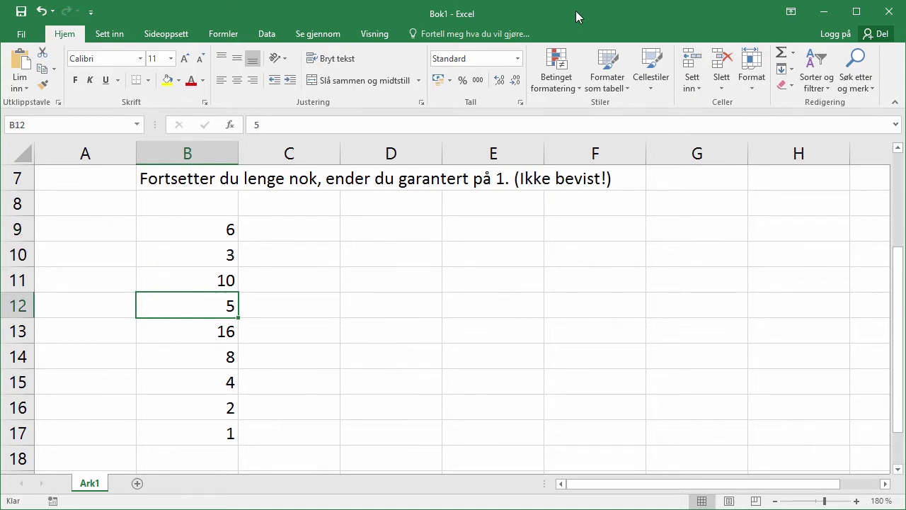
key("Down")
key("Down")
key("Down")
key("Down")
key("Down")
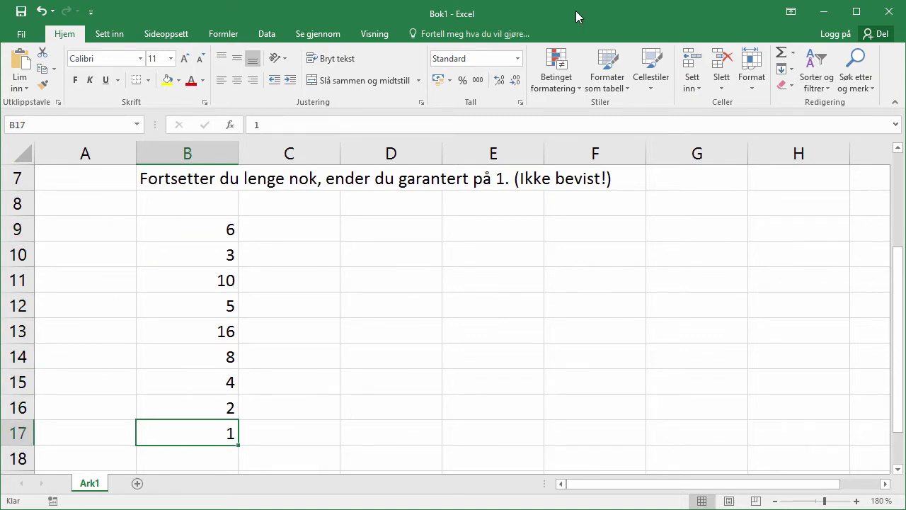
key("Up")
key("Up")
key("Up")
key("Up")
key("Up")
key("Up")
key("Up")
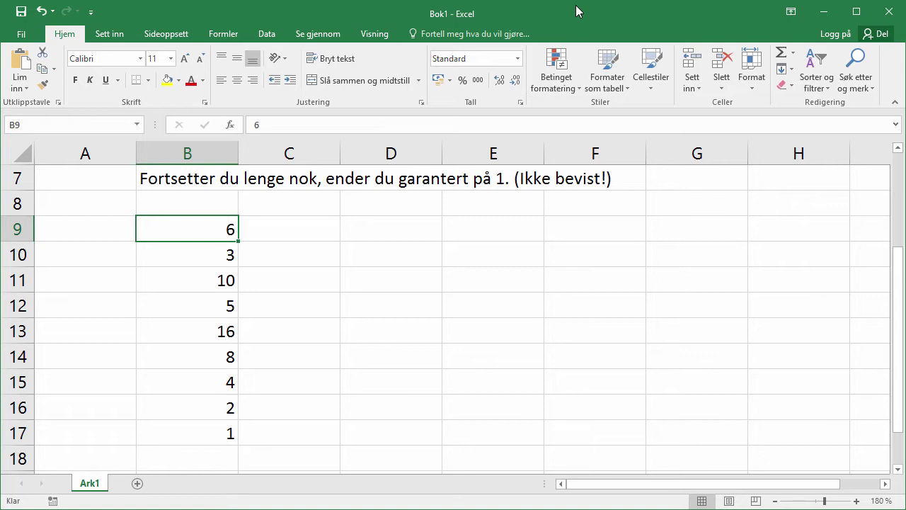
Step: Give B9 a pale yellow fill from the More Colors palette
scroll(215, 242, "up", 2)
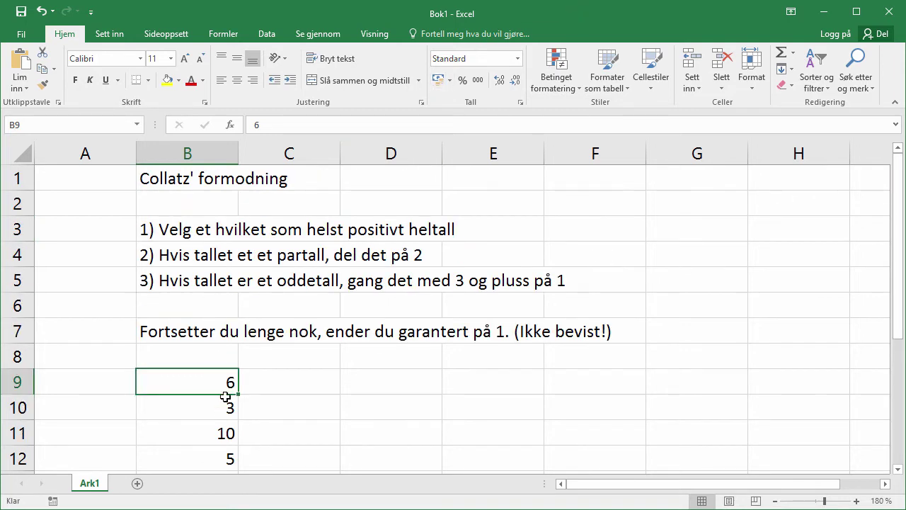
left_click(179, 80)
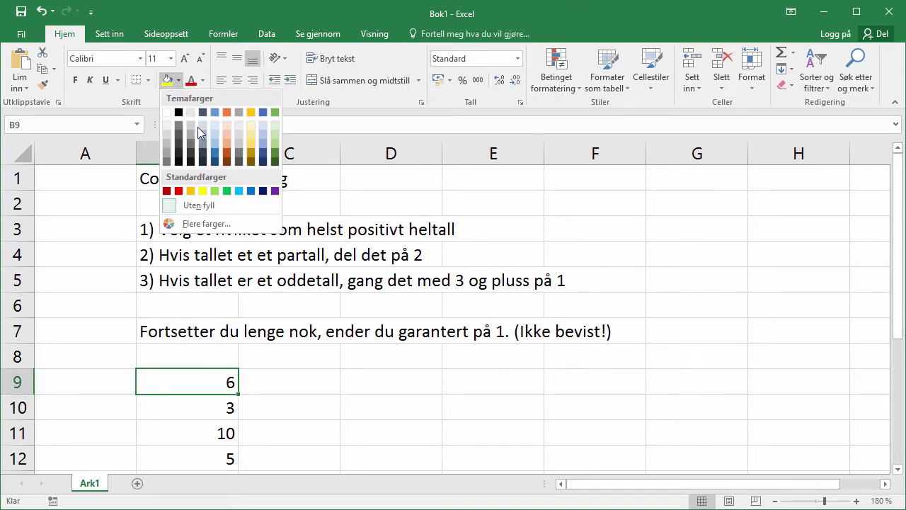
left_click(216, 225)
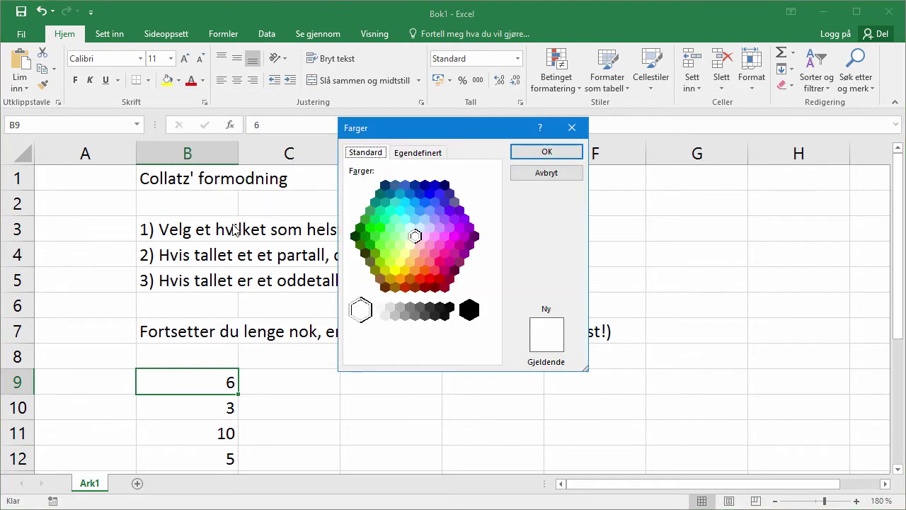
left_click(404, 253)
left_click(543, 153)
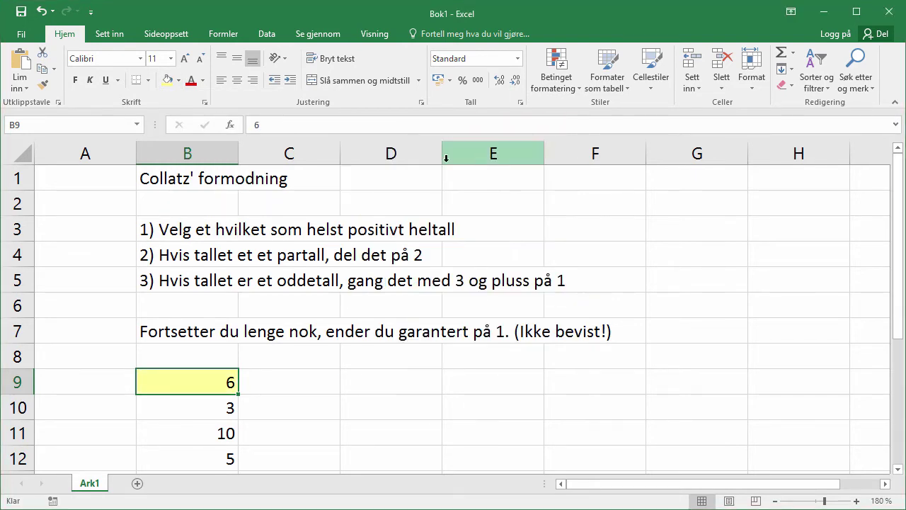
Step: Select cell B10 beneath the yellow start value
left_click(210, 409)
scroll(284, 370, "down", 1)
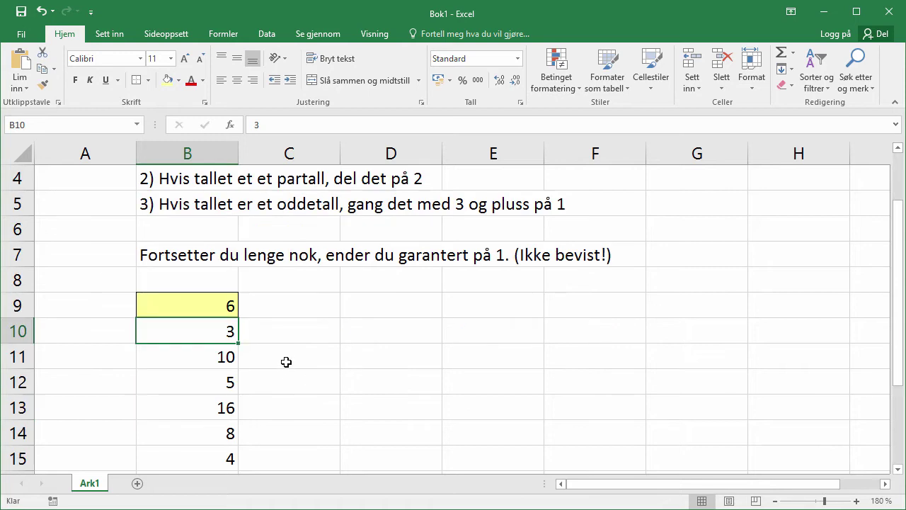
scroll(286, 361, "down", 1)
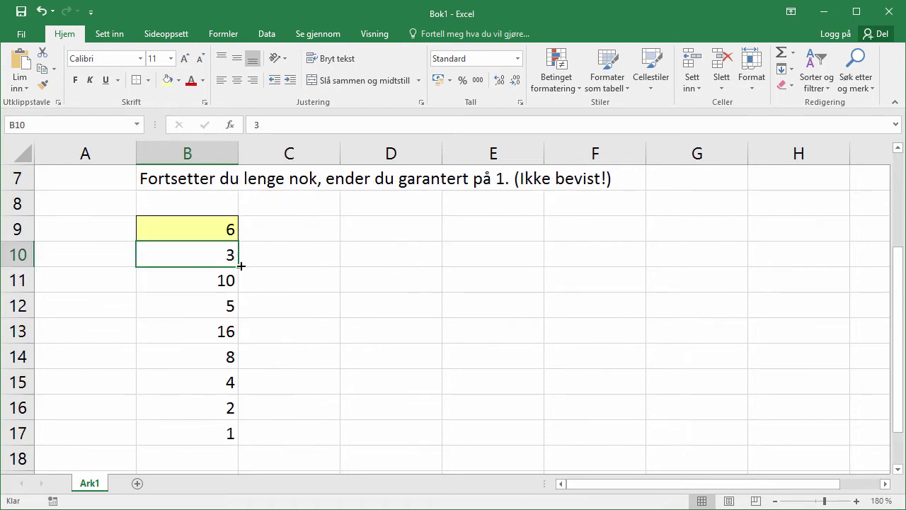
scroll(294, 302, "up", 1)
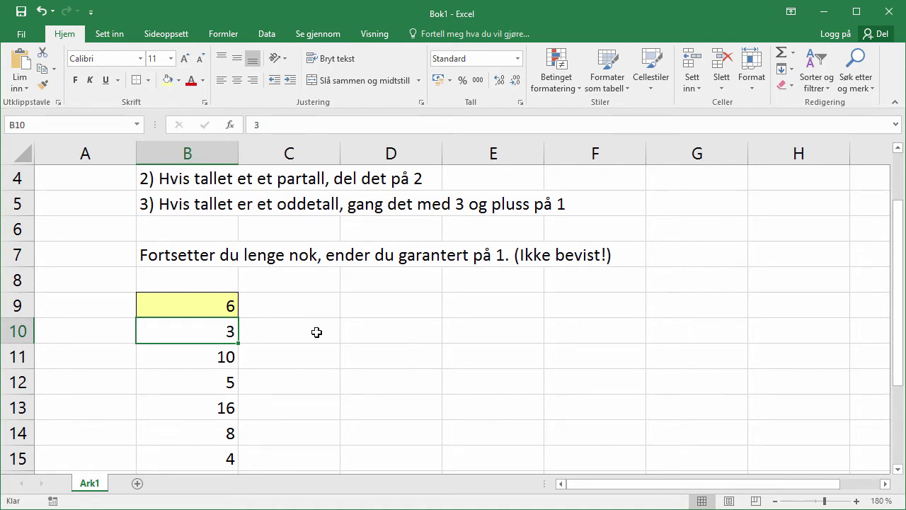
Step: Enter =HVIS(REST(B9;2)=0;B9/2;3*B9+1) in B10 to compute the next Collatz value
type("=HVI")
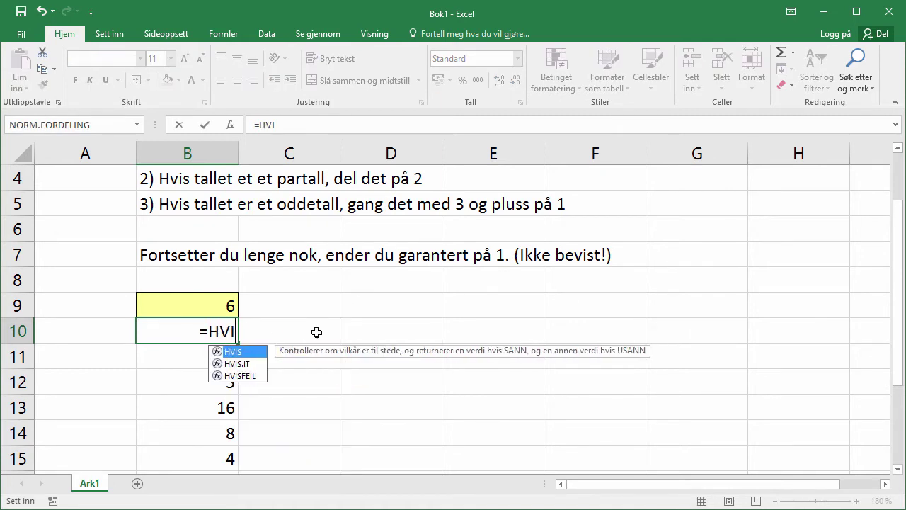
type("S(")
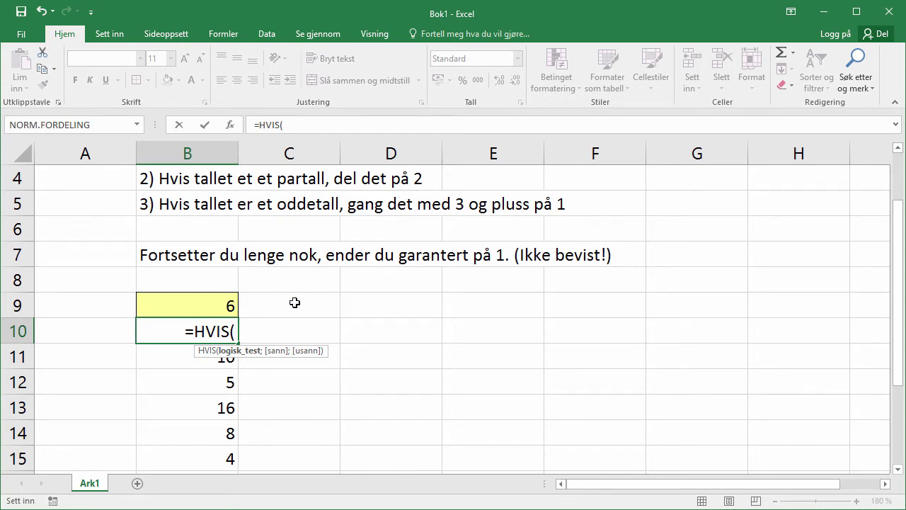
type("REST")
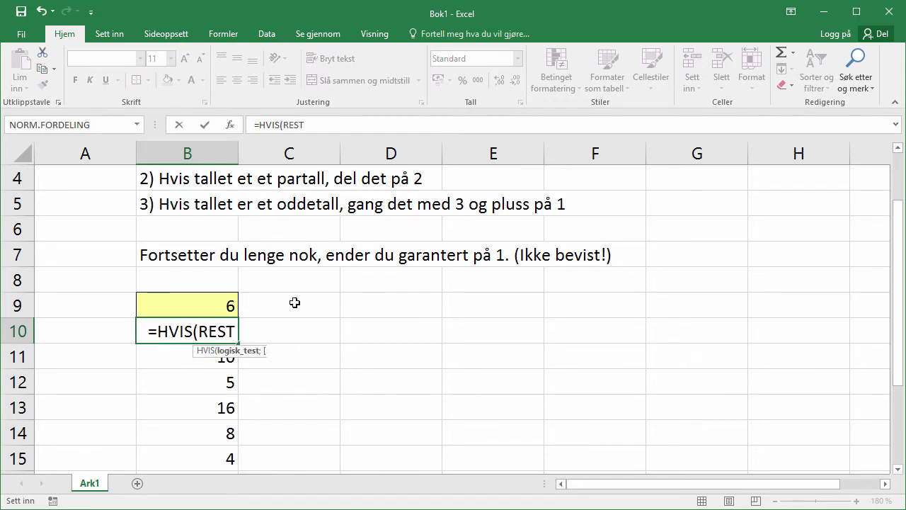
type("(")
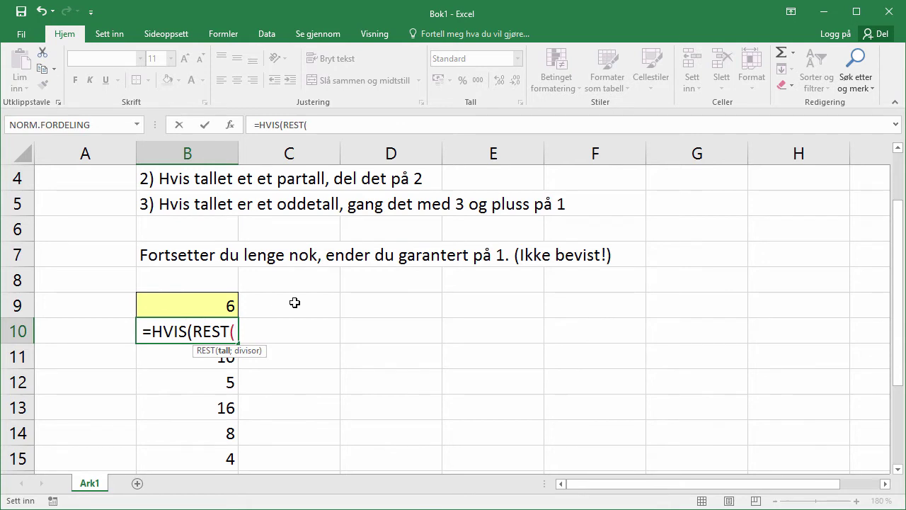
left_click(233, 305)
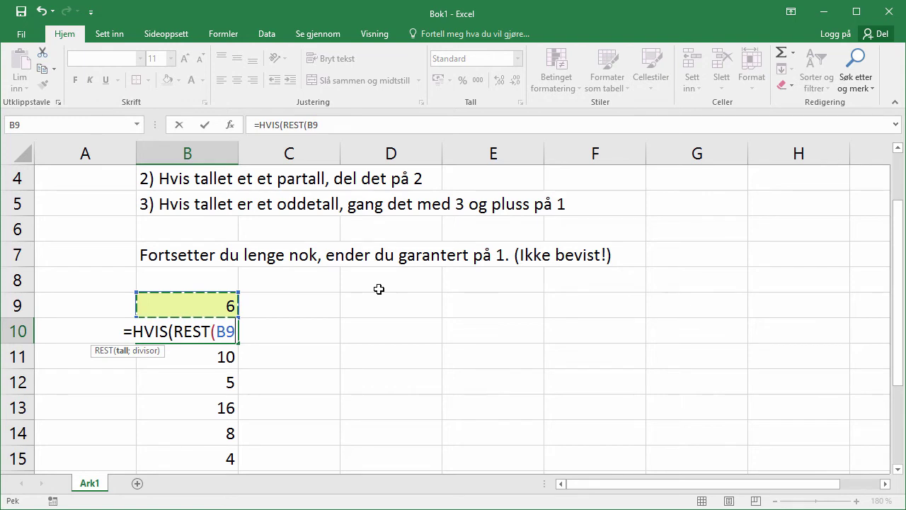
type(";")
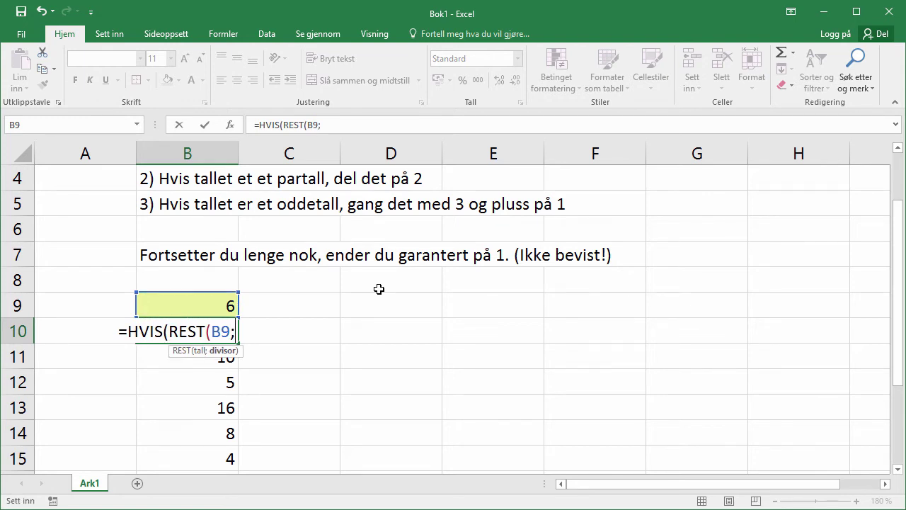
type("2)")
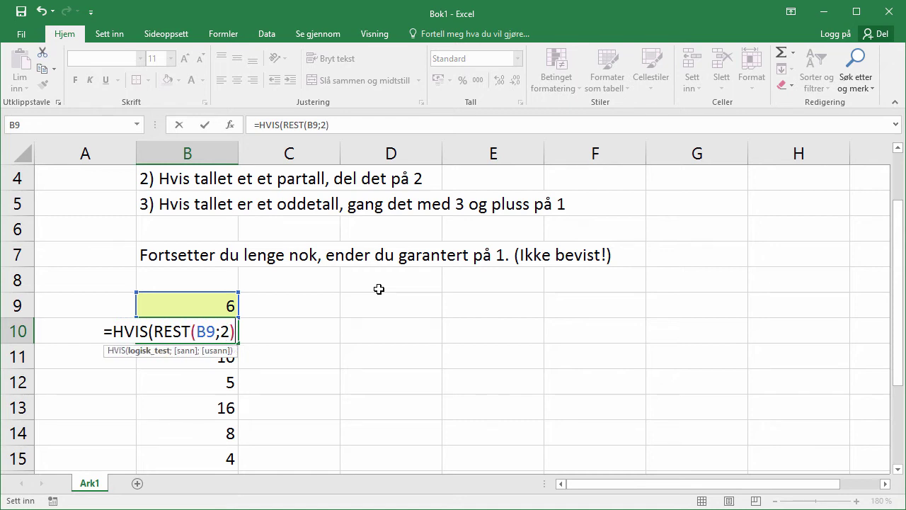
type("=0")
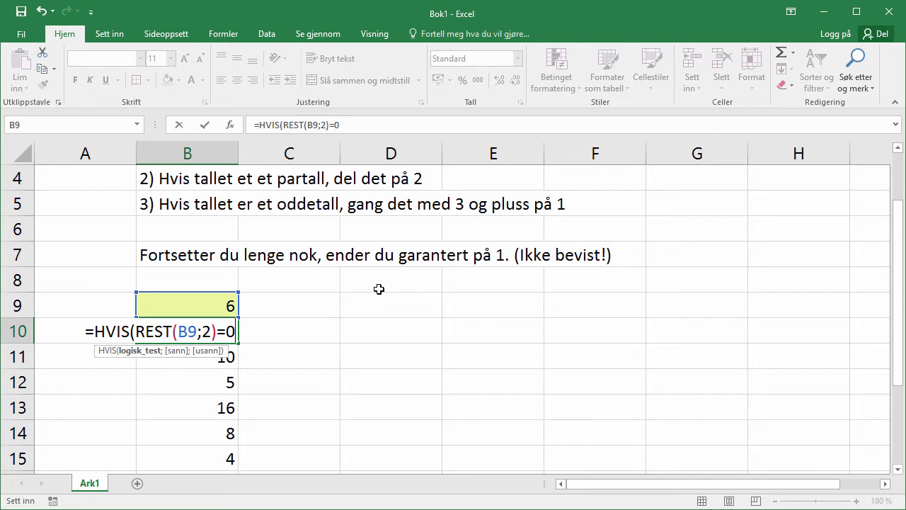
type(";")
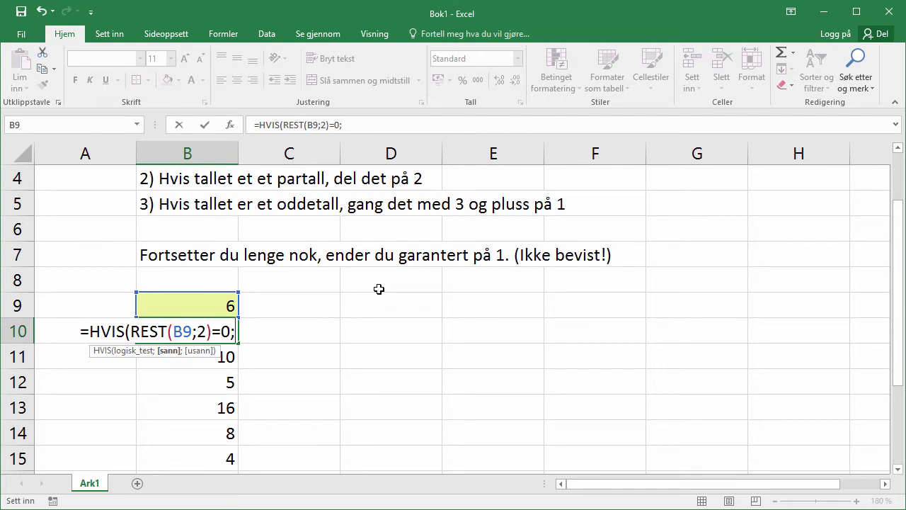
left_click(222, 308)
type("/")
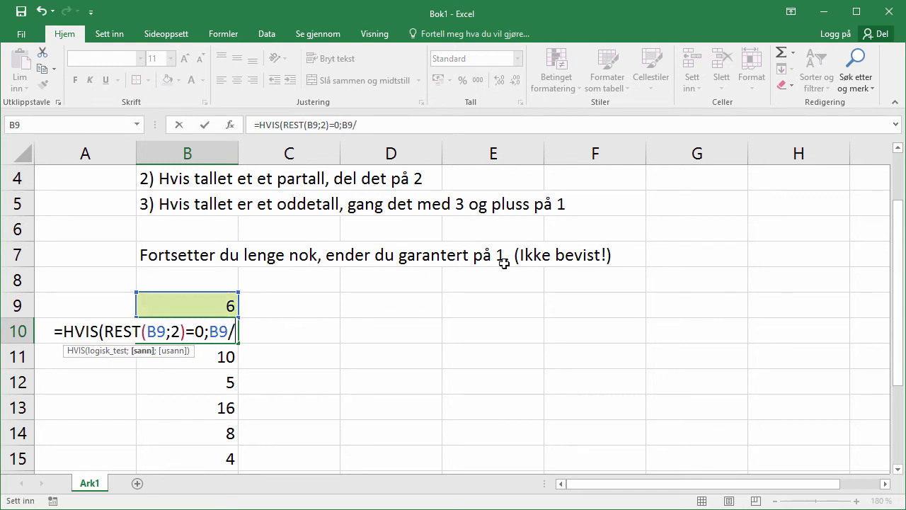
type("2")
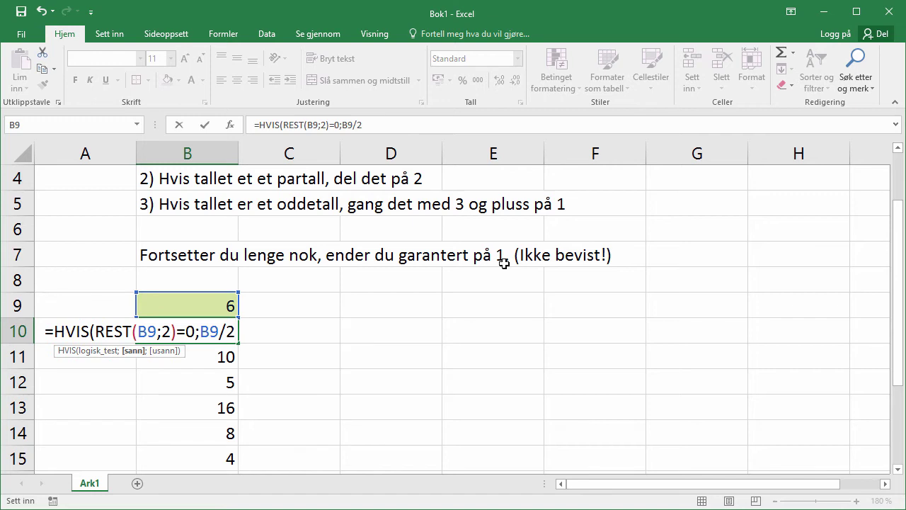
type(";")
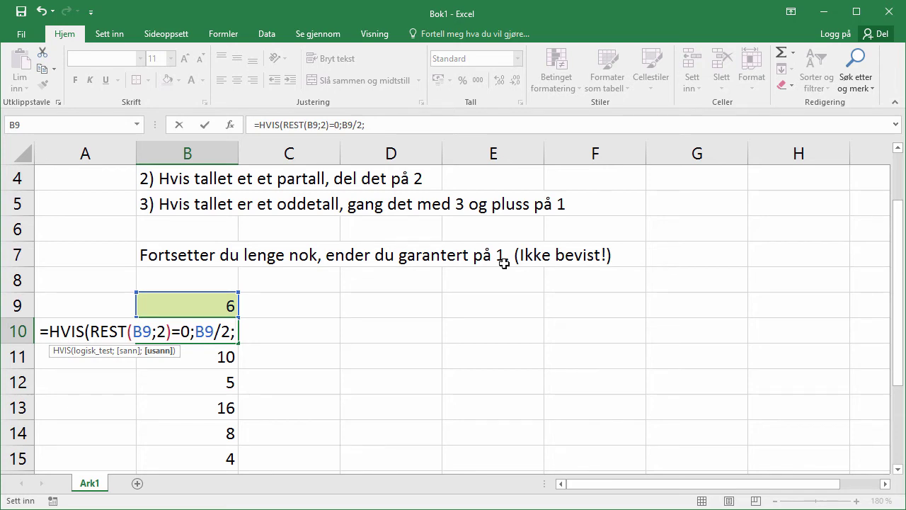
type("3*")
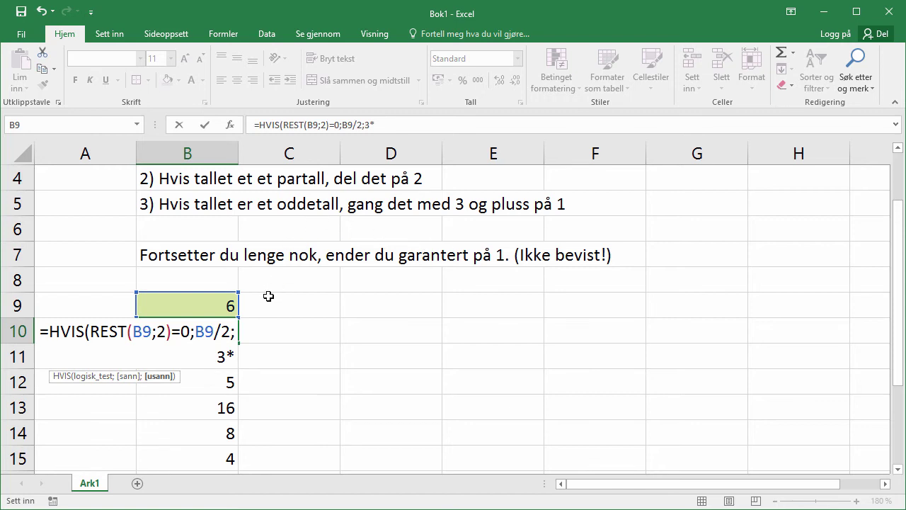
left_click(228, 304)
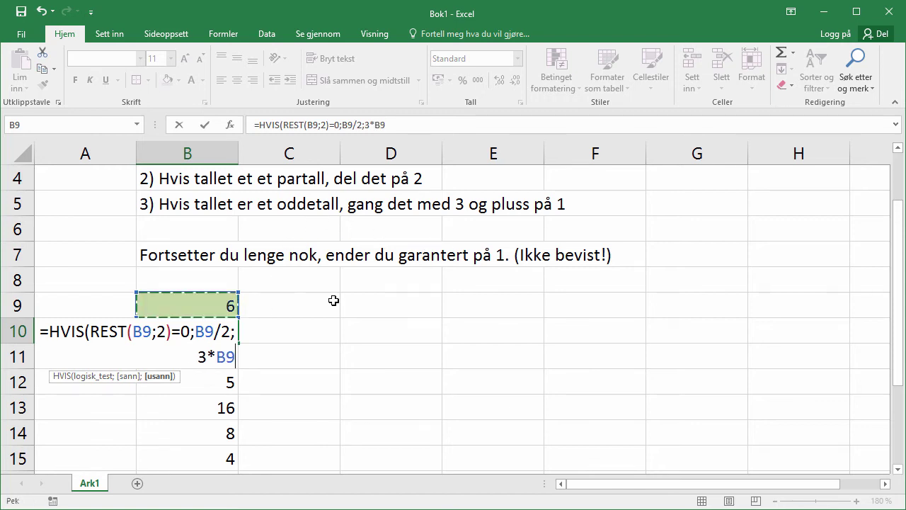
type("+1)")
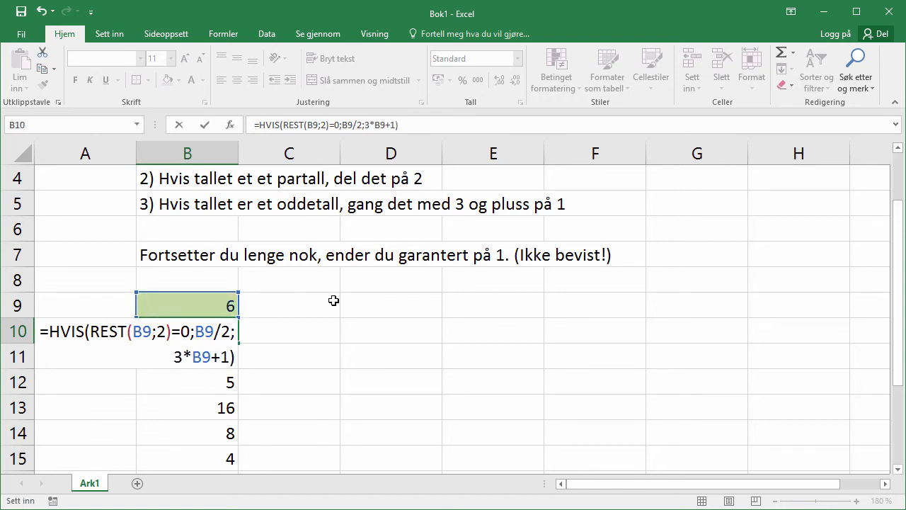
key("Return")
Step: Copy the B10 formula down to B17 and change the start value in B9 to 7
left_click(232, 330)
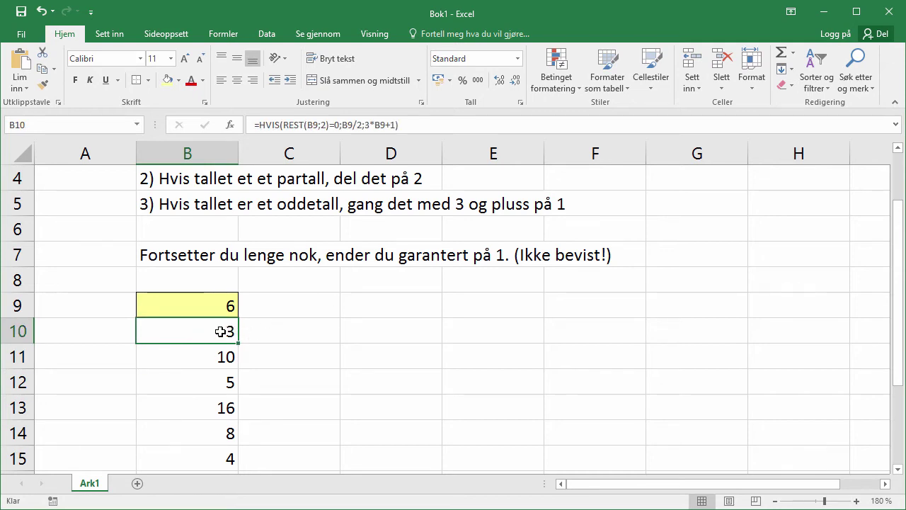
left_click_drag(241, 344, 241, 444)
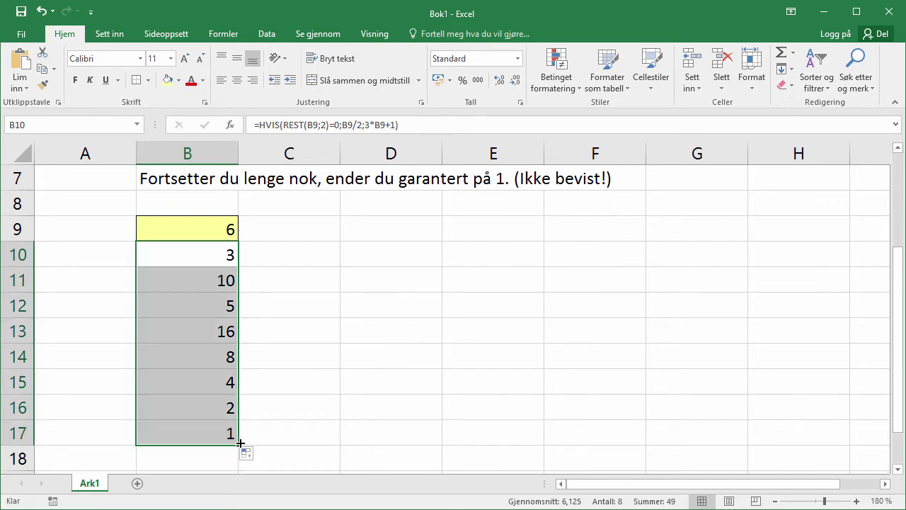
left_click(212, 232)
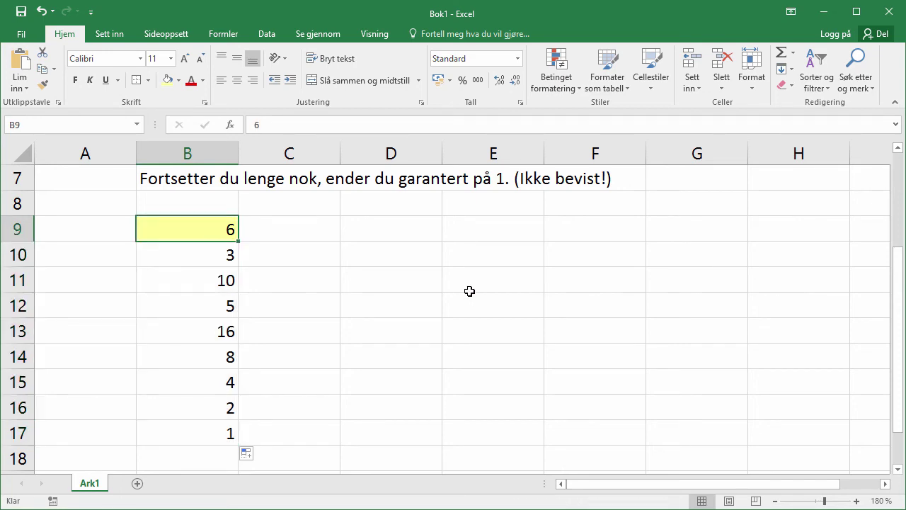
type("7")
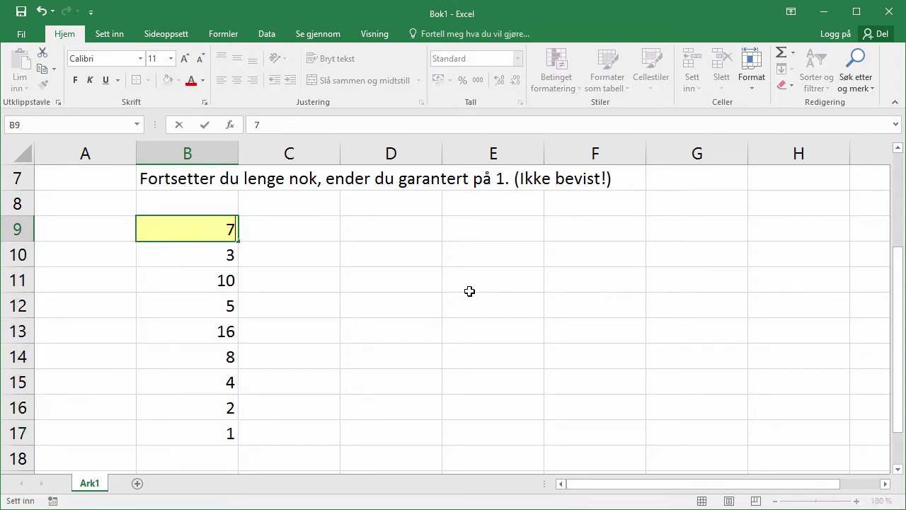
key("Return")
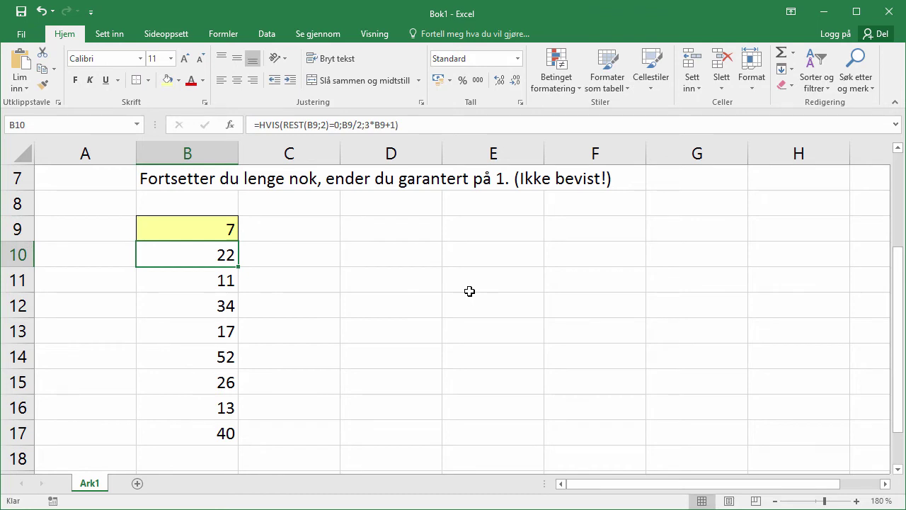
Step: Extend the formula from B17 down to B25, where the sequence from 7 reaches 1
left_click(216, 436)
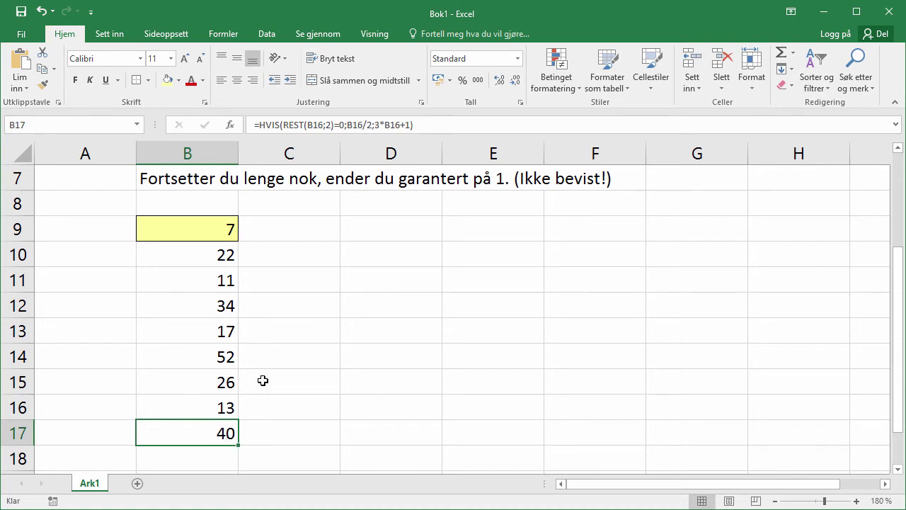
scroll(262, 378, "down", 2)
left_click_drag(239, 295, 242, 463)
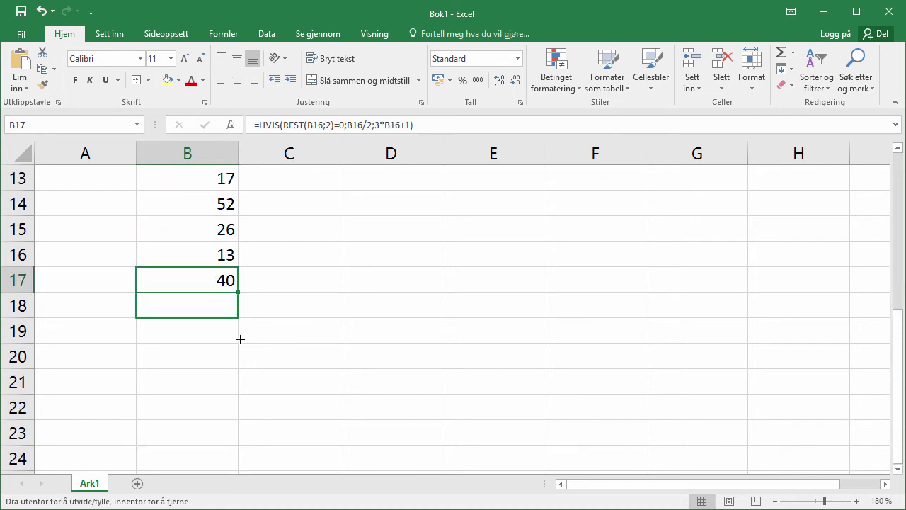
scroll(262, 382, "down", 1)
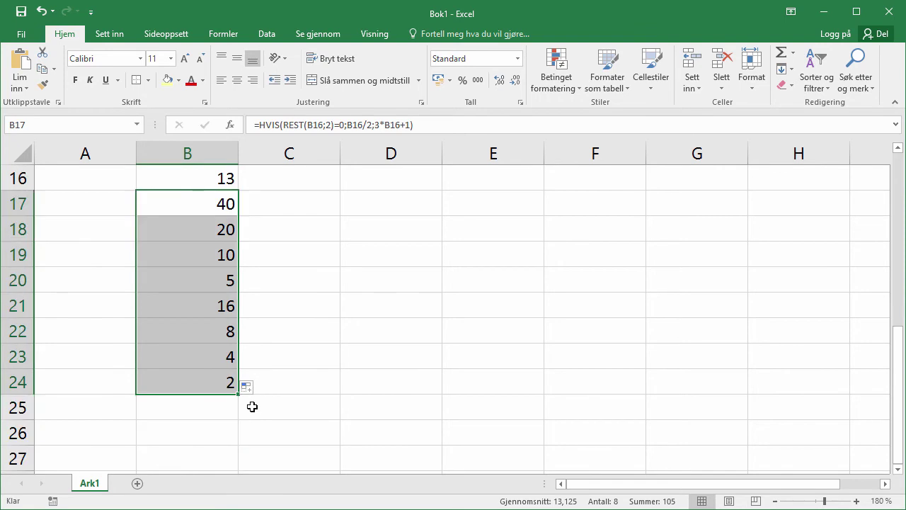
left_click_drag(239, 396, 239, 419)
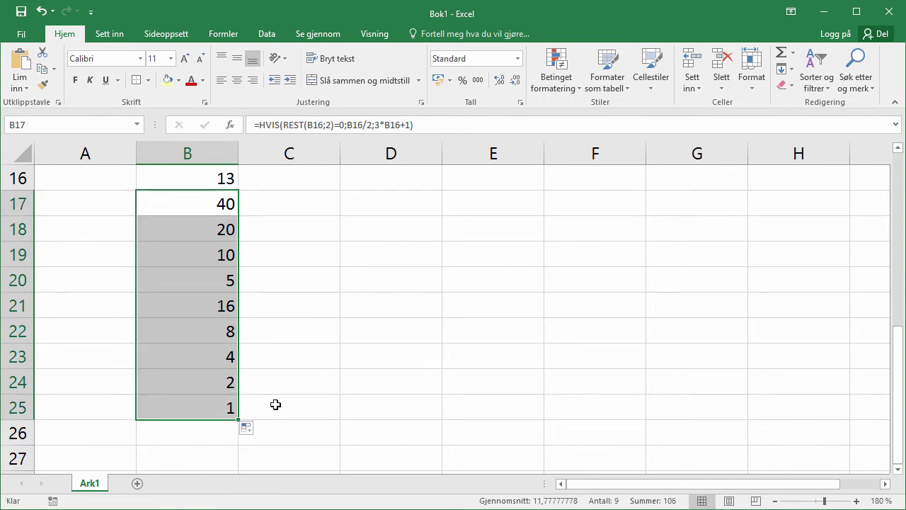
left_click(233, 409)
scroll(226, 404, "up", 2)
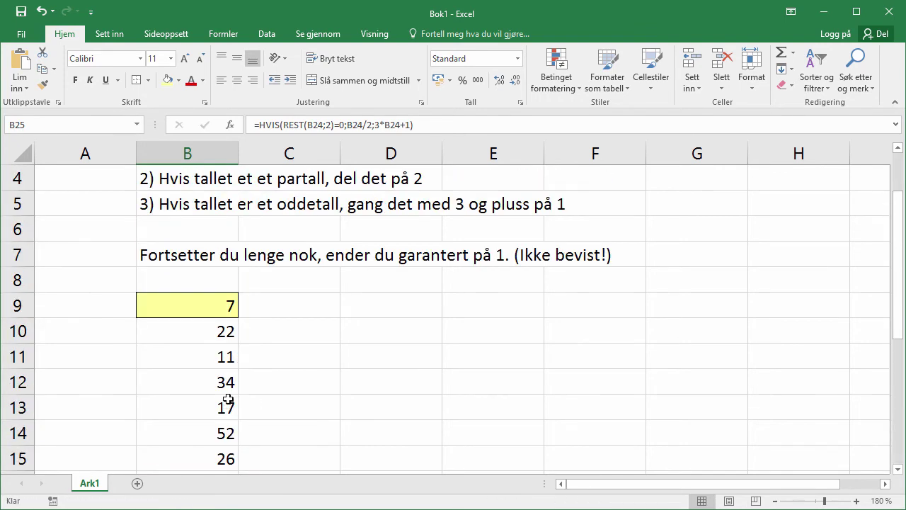
scroll(225, 401, "up", 2)
scroll(221, 363, "down", 3)
scroll(220, 359, "down", 1)
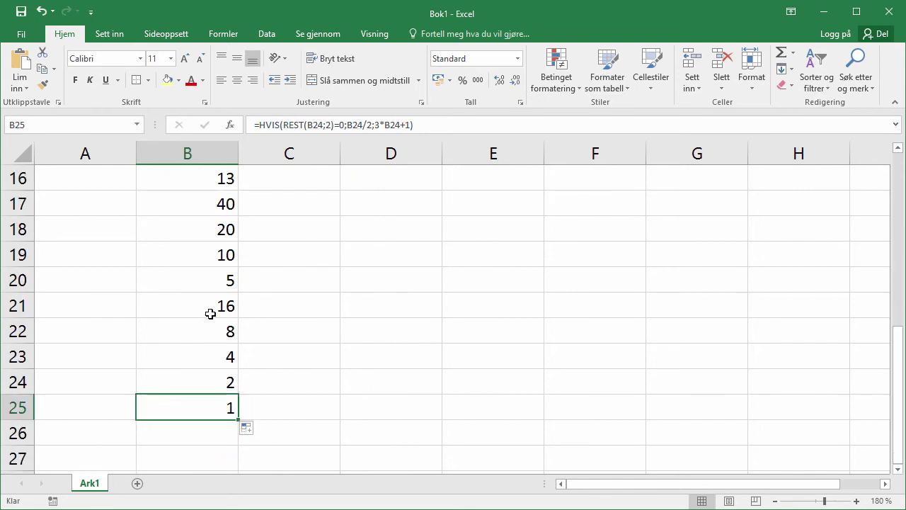
scroll(211, 405, "up", 2)
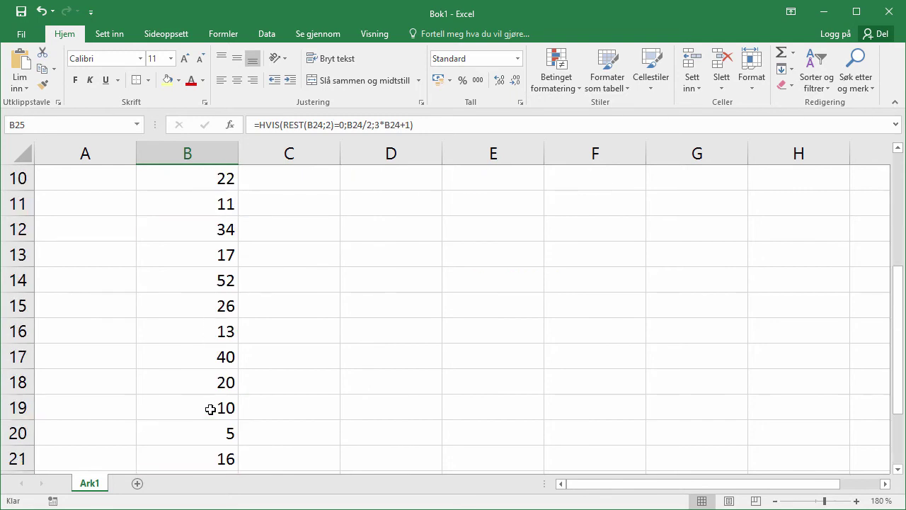
scroll(210, 406, "up", 2)
Step: Change the start value in B9 to 50
left_click(212, 302)
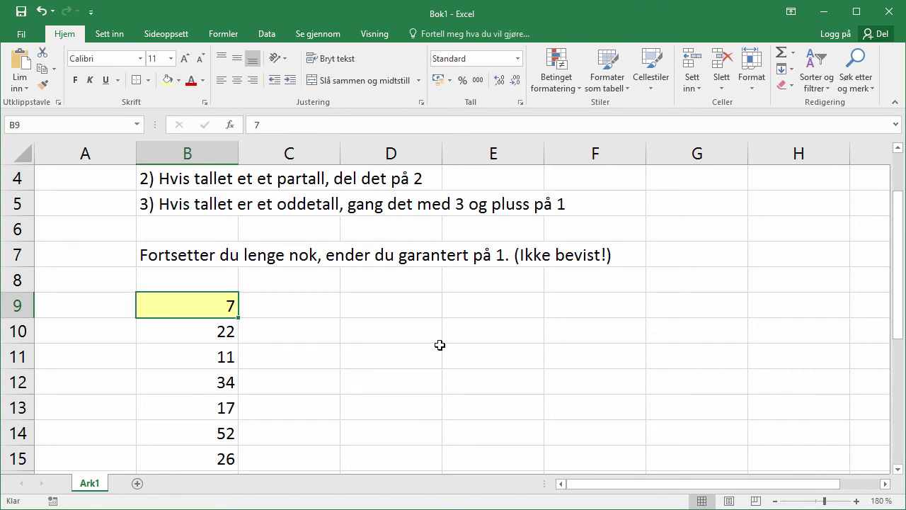
type("50")
key("Return")
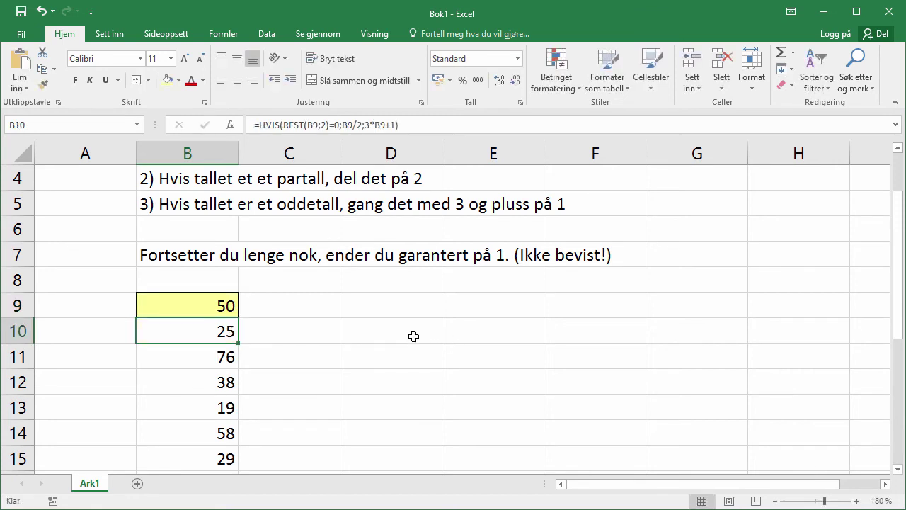
Step: Extend the formula from B25 down to B33, where the sequence reaches 1
scroll(284, 338, "down", 2)
scroll(284, 337, "down", 3)
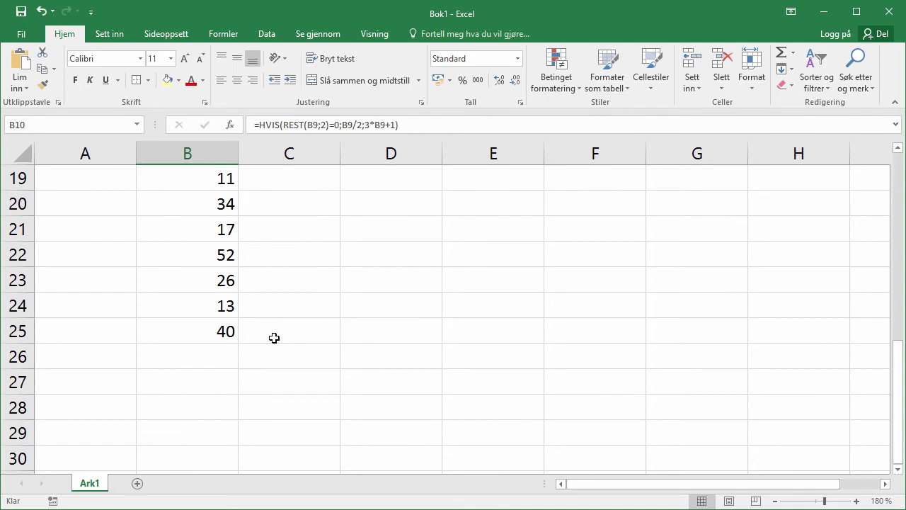
left_click(218, 331)
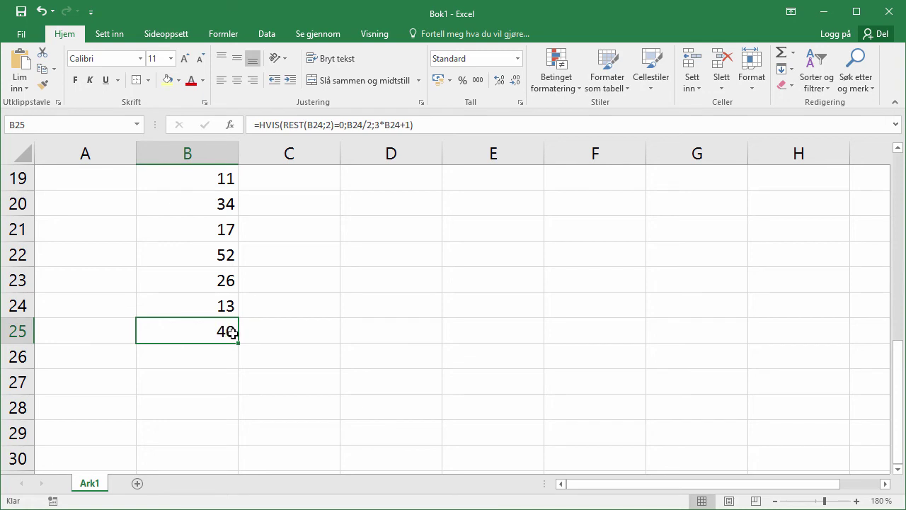
left_click_drag(239, 345, 262, 416)
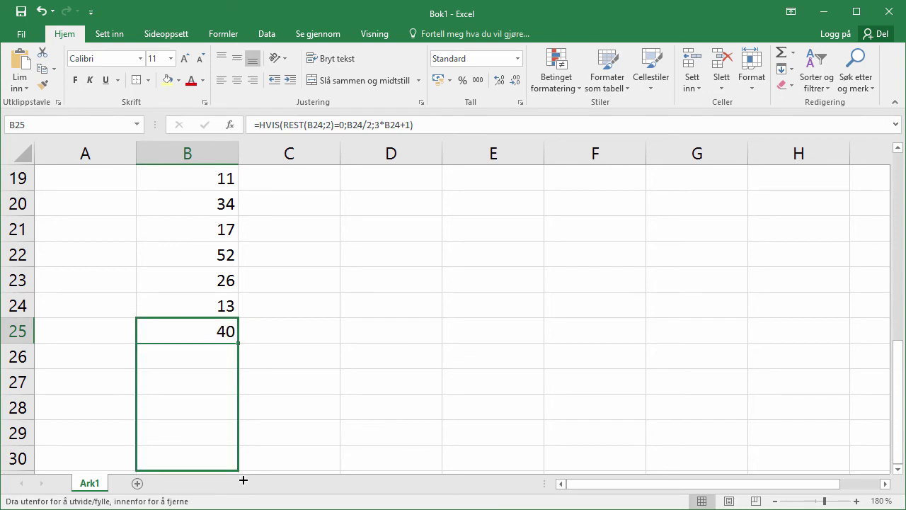
scroll(248, 389, "down", 2)
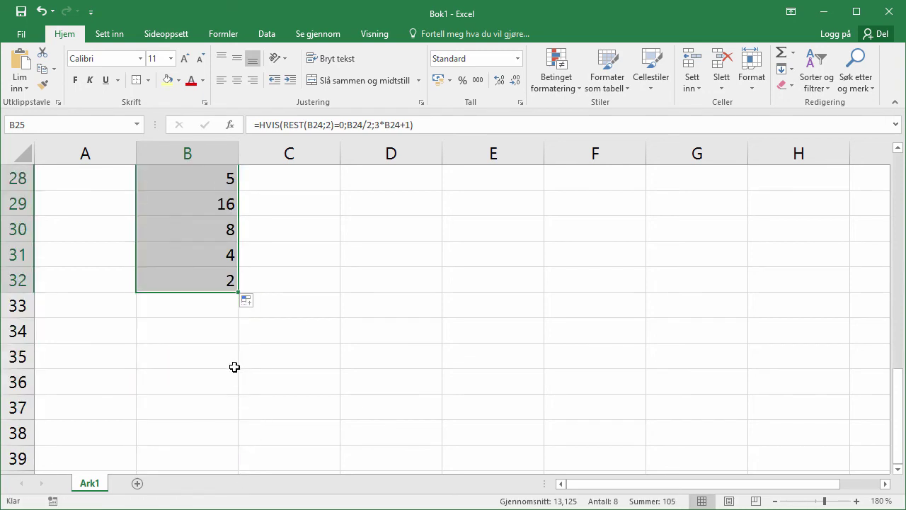
left_click_drag(237, 294, 243, 317)
left_click(227, 305)
scroll(291, 326, "up", 4)
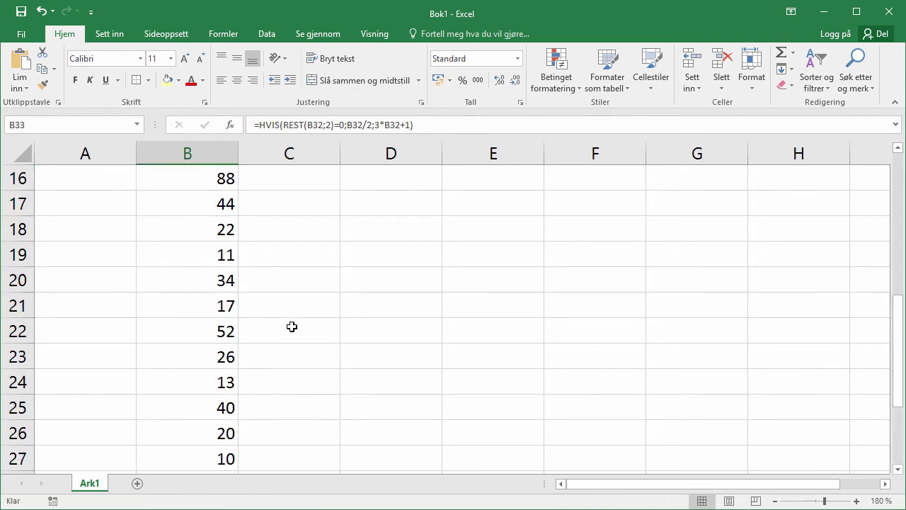
scroll(287, 315, "up", 3)
Step: Change the start value in B9 to 500
left_click(228, 230)
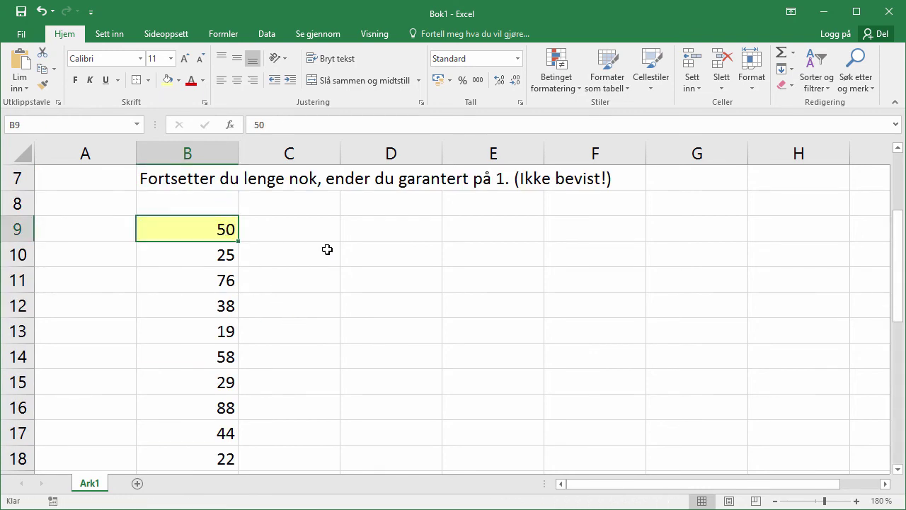
type("500")
key("Return")
Step: Fill the Collatz formula from B33 down to B150
scroll(275, 310, "down", 2)
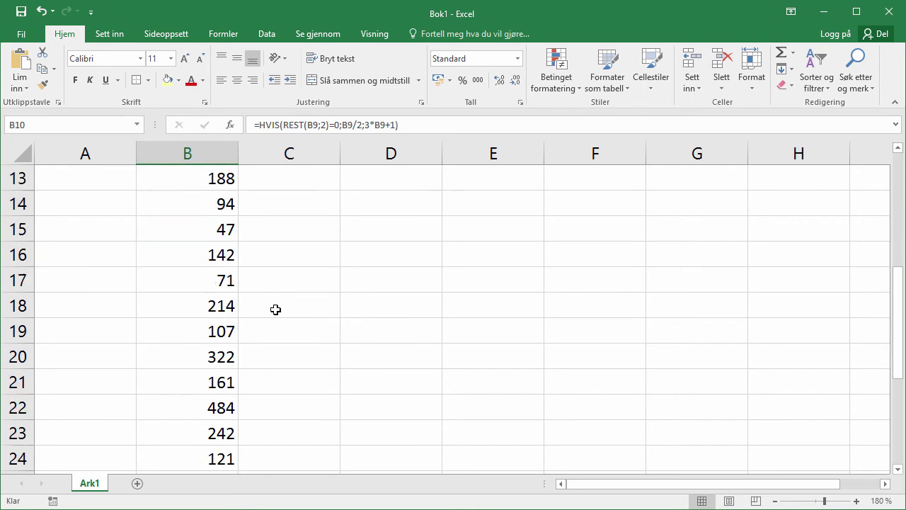
scroll(275, 310, "down", 4)
scroll(270, 303, "down", 2)
left_click(220, 226)
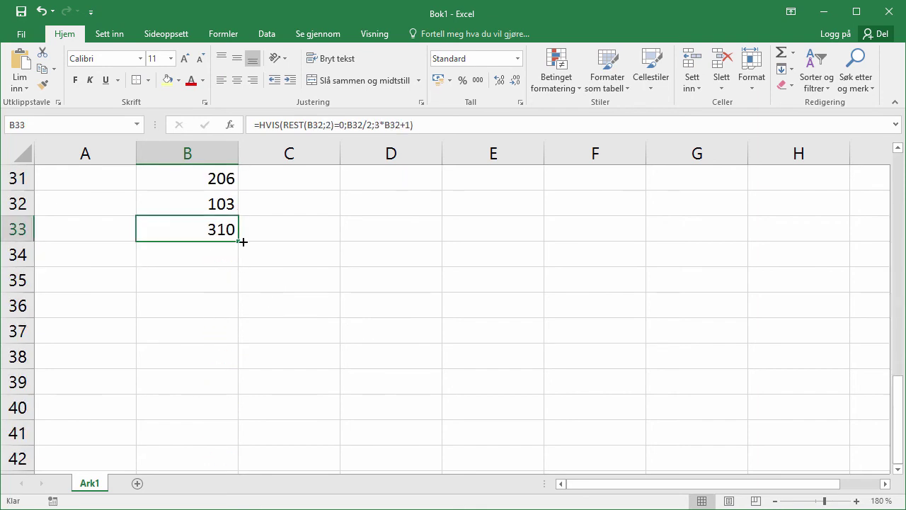
mouse_move(238, 241)
left_mouse_down()
mouse_move(272, 507)
mouse_move(252, 407)
left_mouse_up()
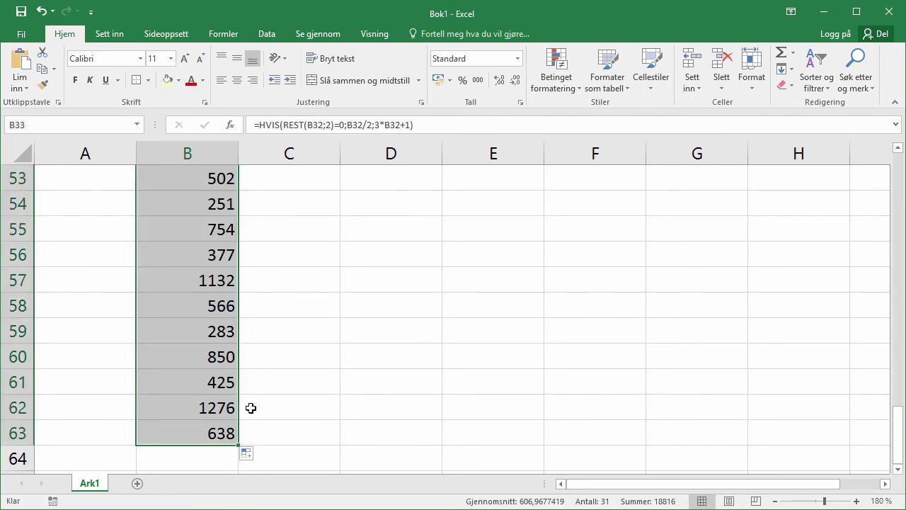
scroll(237, 293, "up", 1)
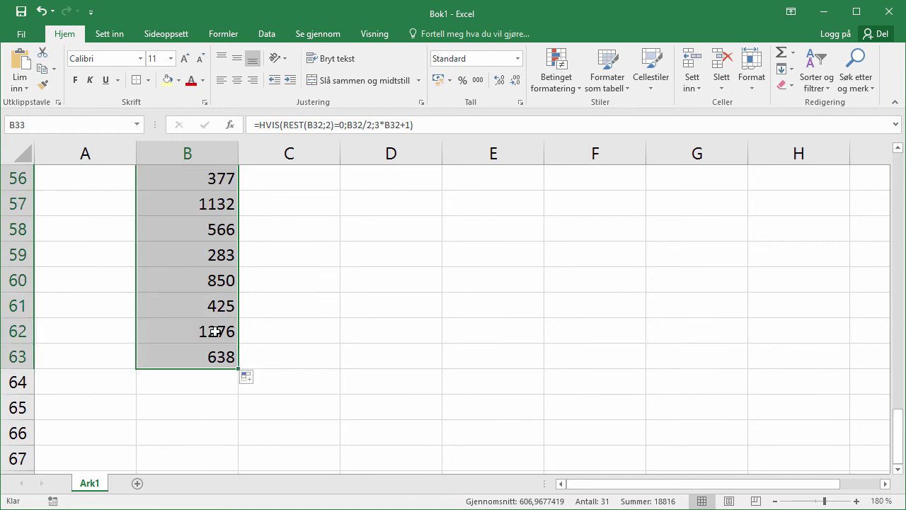
left_click_drag(239, 370, 239, 439)
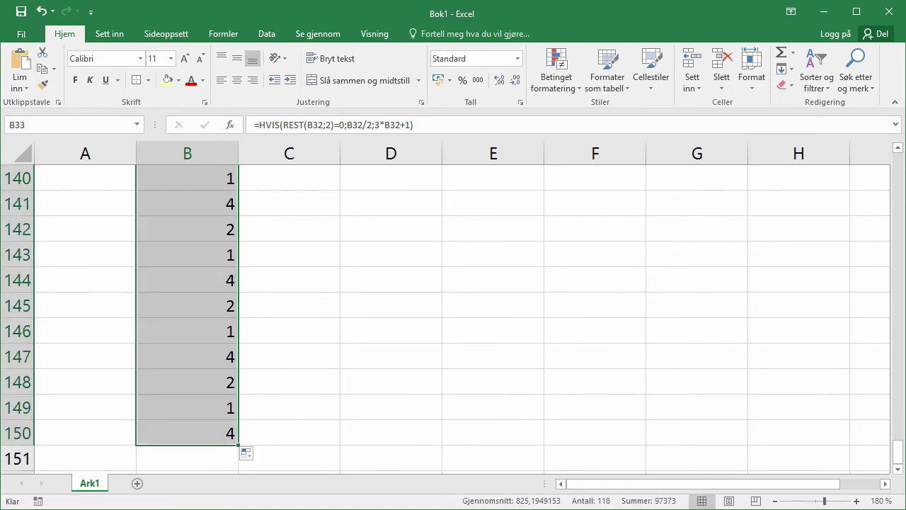
Step: Inspect the formulas in B140–B143 and B119, where the sequence reaches 1 and loops 4, 2, 1
scroll(274, 443, "up", 2)
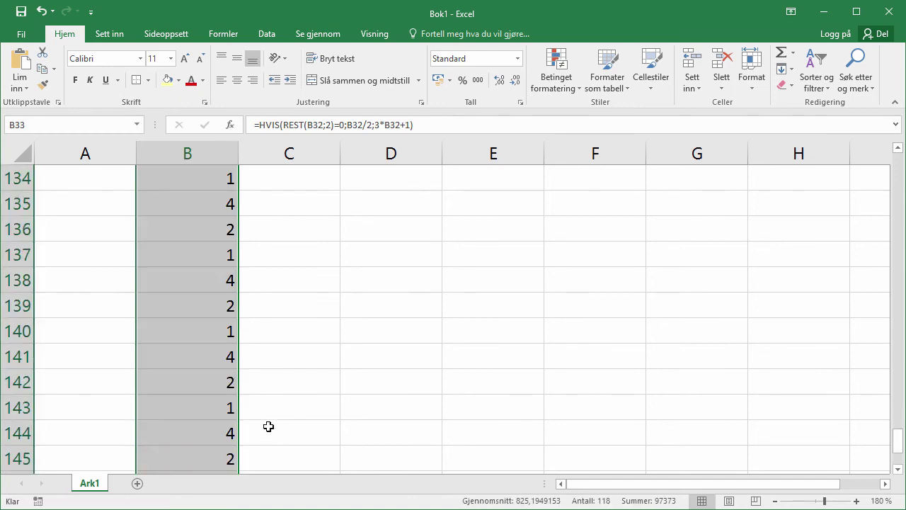
left_click(218, 333)
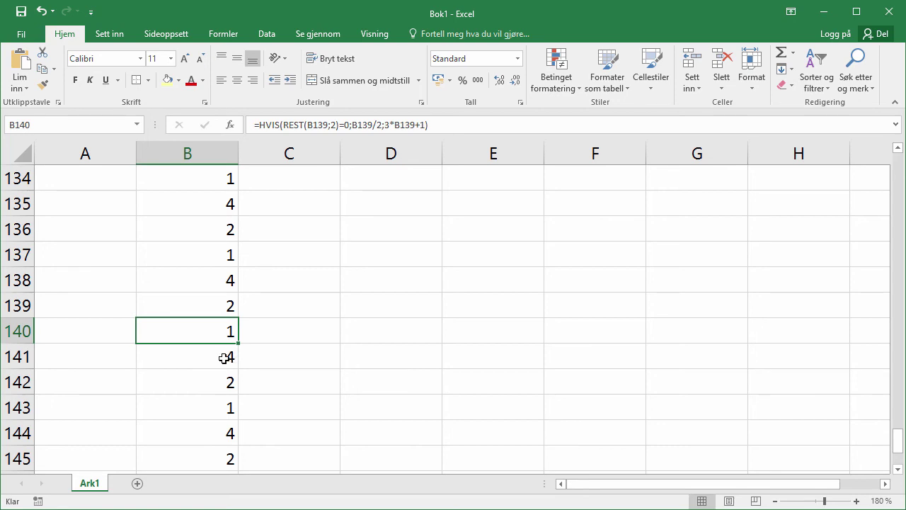
left_click(221, 357)
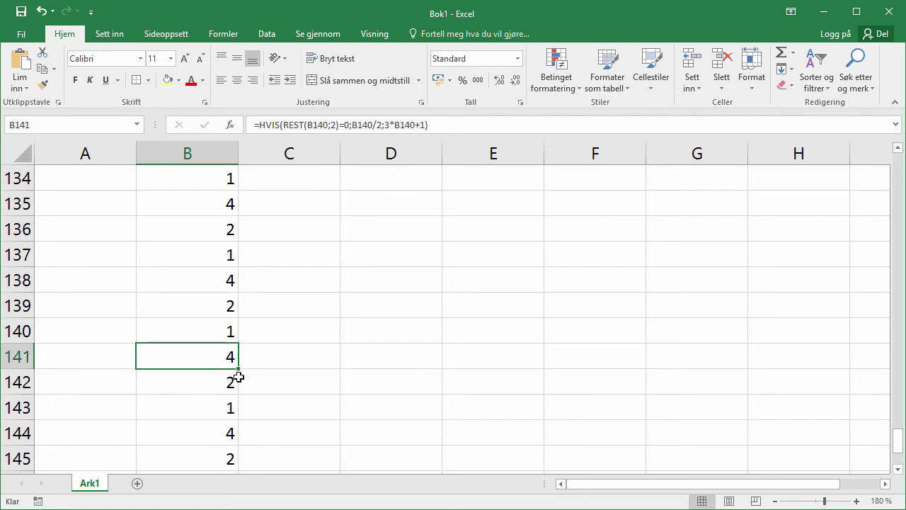
left_click(225, 382)
left_click(231, 409)
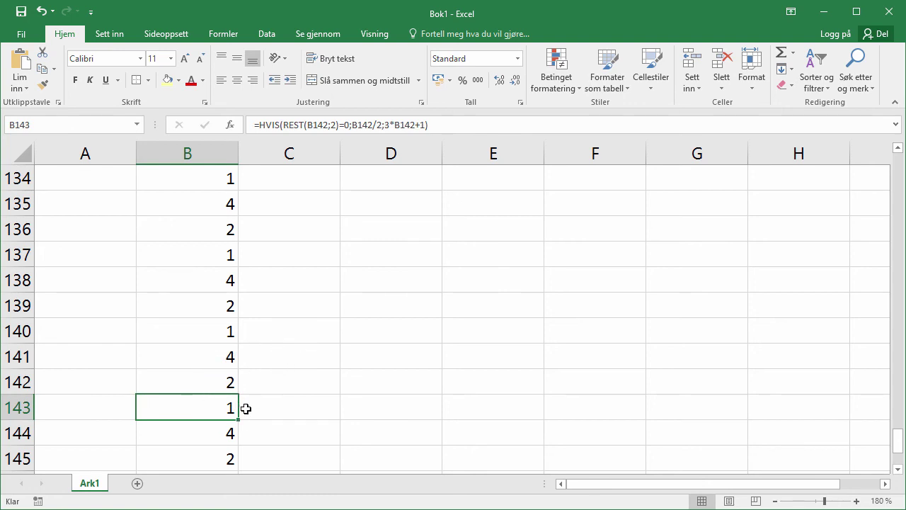
scroll(286, 267, "up", 6)
scroll(290, 266, "up", 7)
scroll(287, 269, "down", 3)
scroll(287, 269, "down", 2)
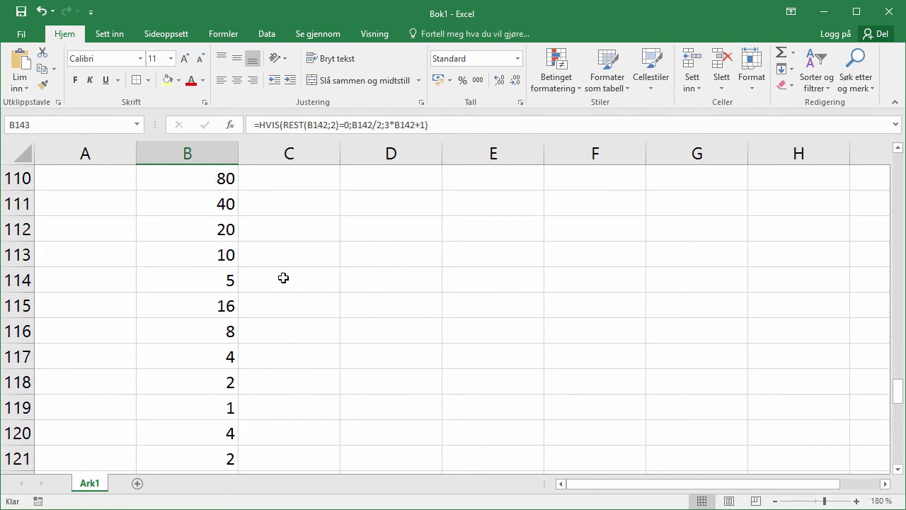
scroll(285, 279, "down", 2)
scroll(257, 313, "up", 1)
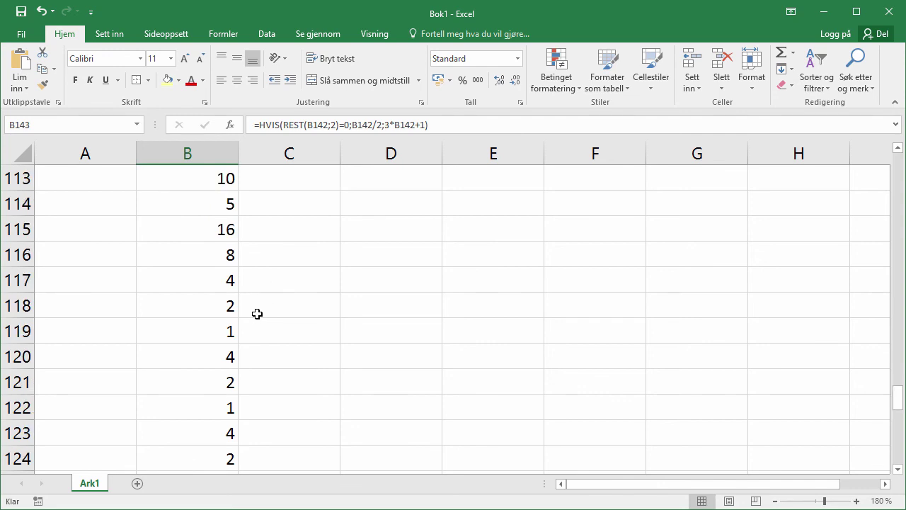
left_click(225, 330)
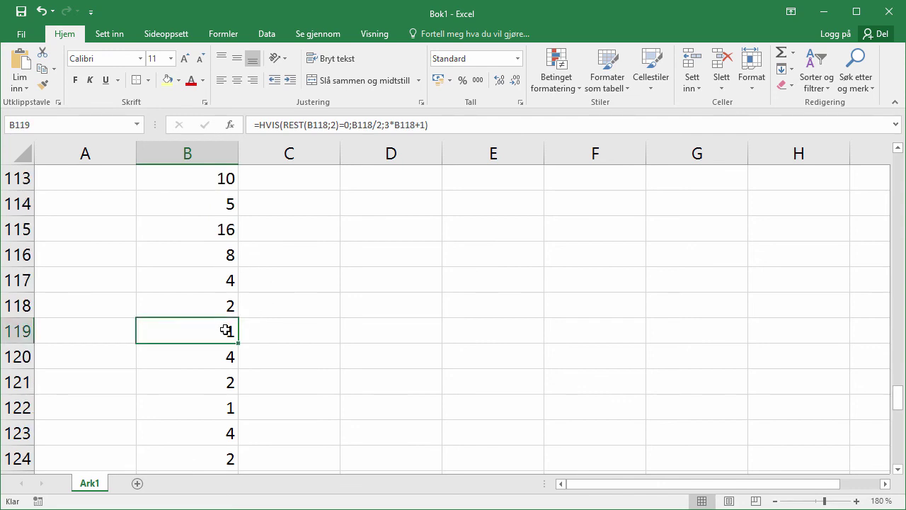
scroll(287, 333, "up", 3)
scroll(281, 321, "up", 20)
scroll(281, 321, "up", 2)
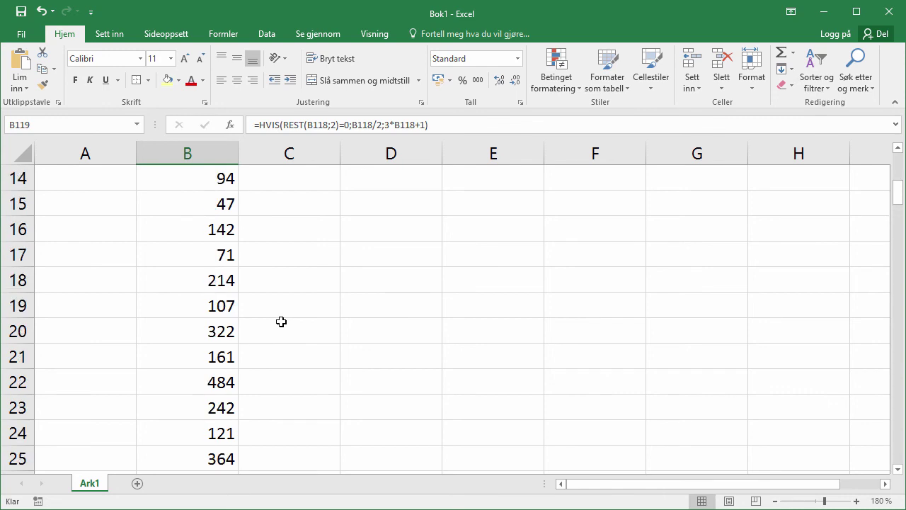
scroll(281, 321, "up", 4)
left_click(228, 358)
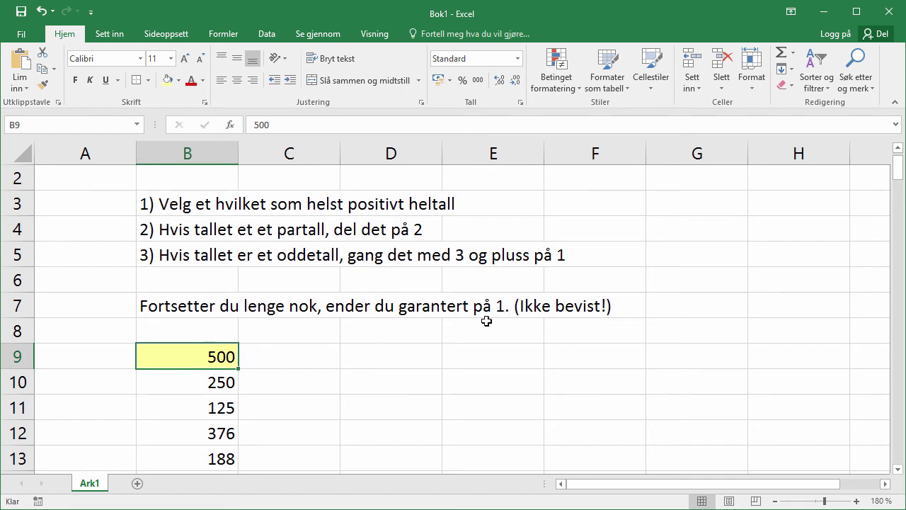
scroll(320, 403, "up", 1)
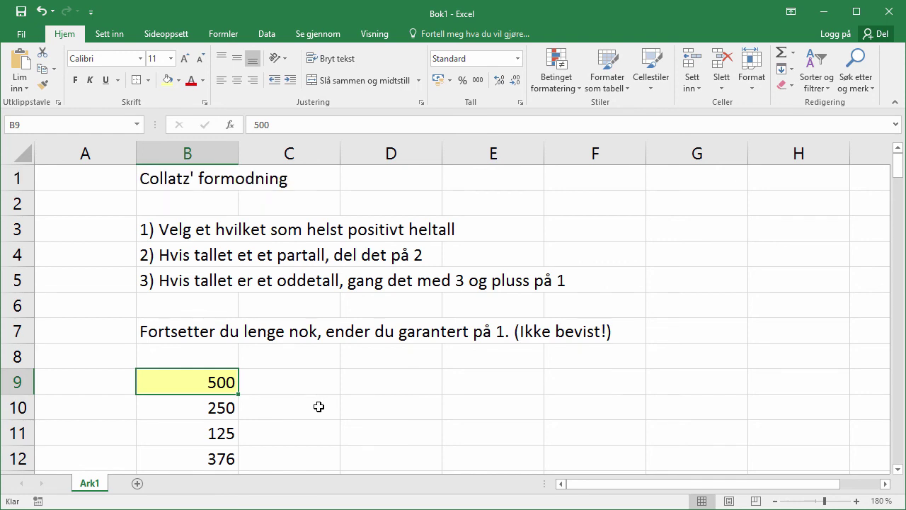